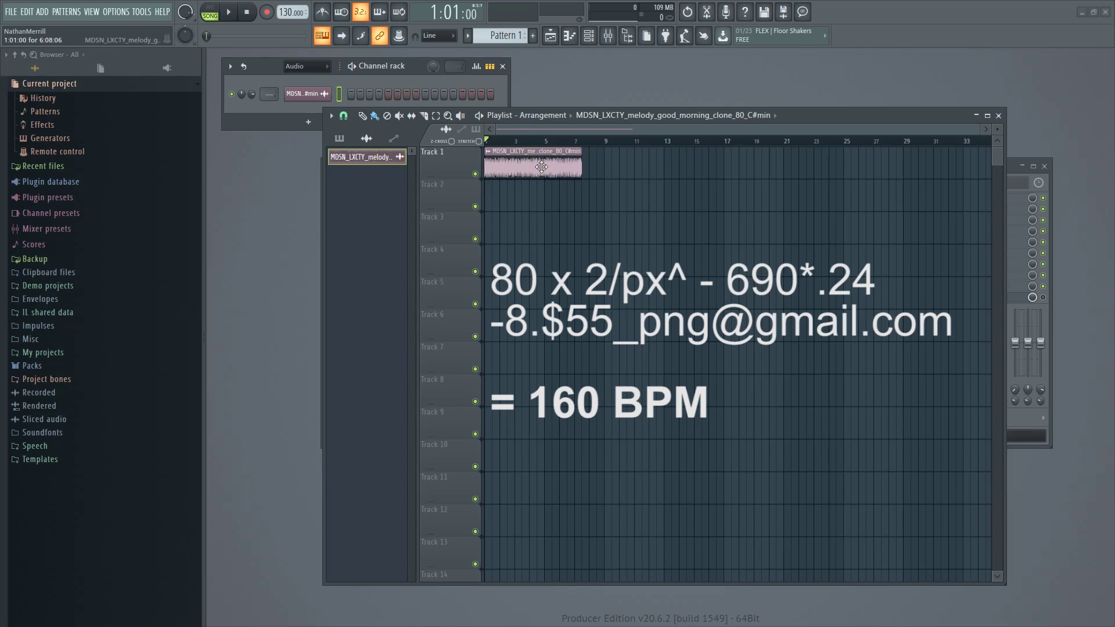
# Set the project tempo to 160 BPM and audition the melody clip.
pyautogui.moveTo(287, 12); pyautogui.dragTo(287, 2)
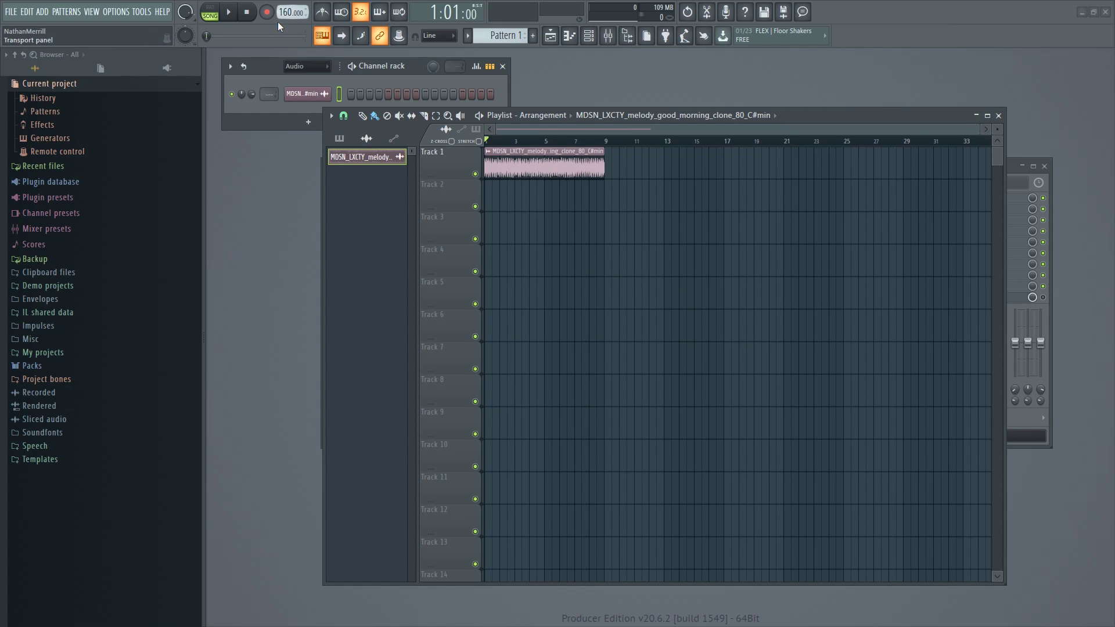
pyautogui.press('space')
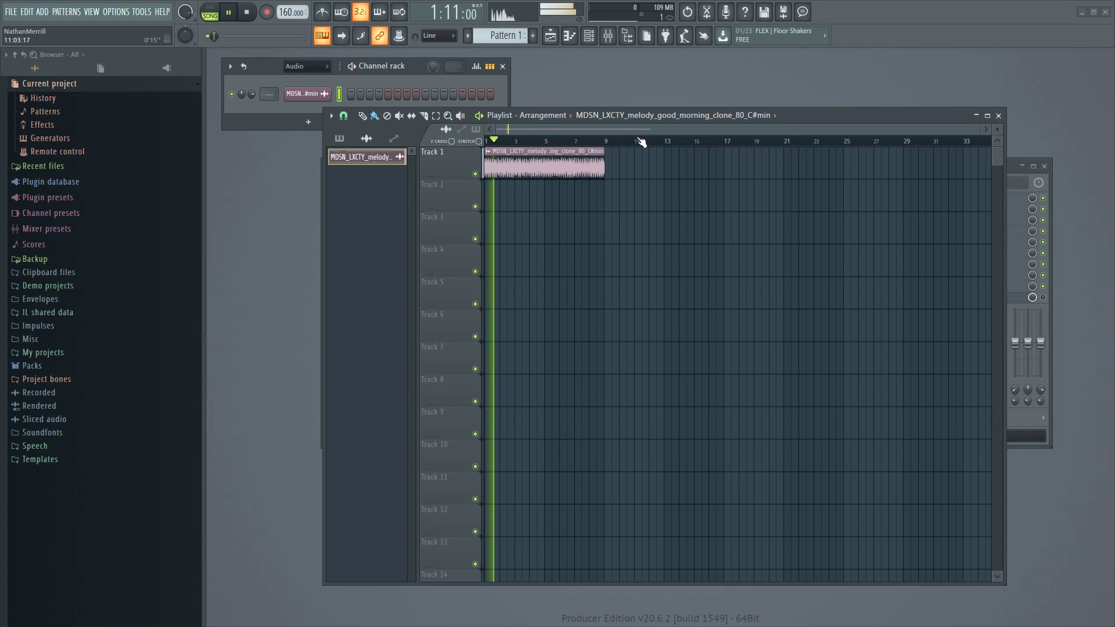
pyautogui.click(247, 14)
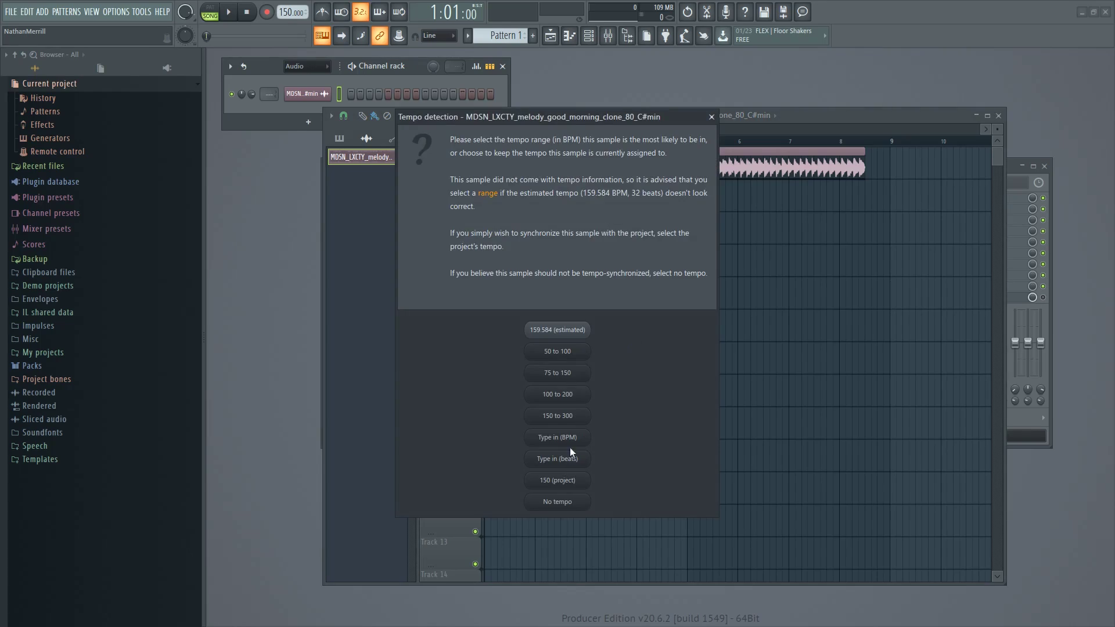
# Fit the melody sample to the project tempo using a source tempo of 160 BPM and audition it.
pyautogui.click(568, 444)
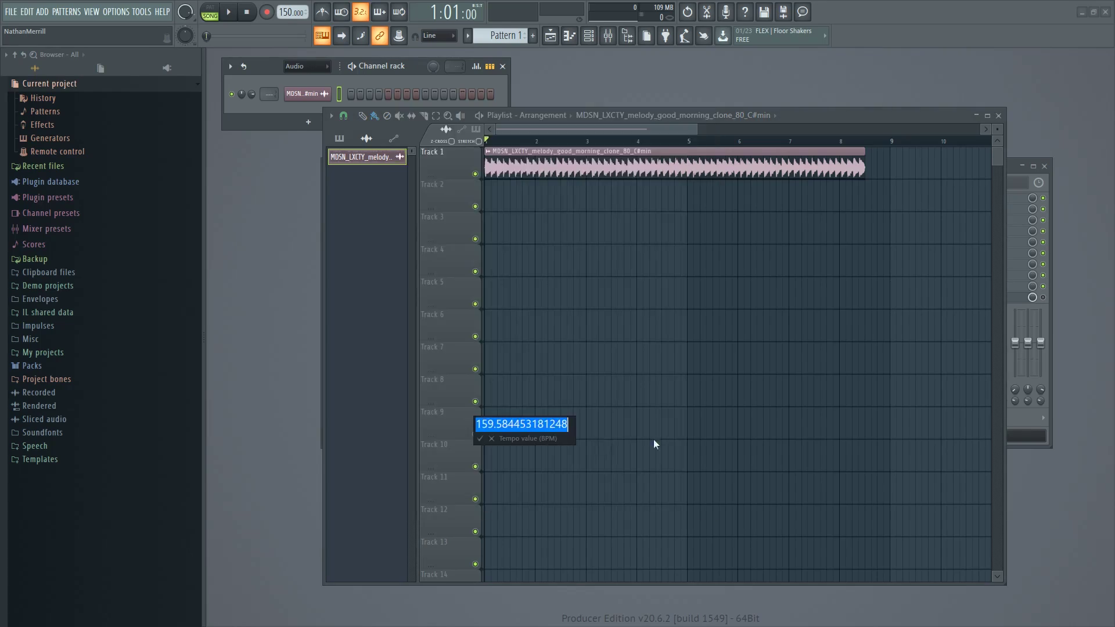
pyautogui.write('160')
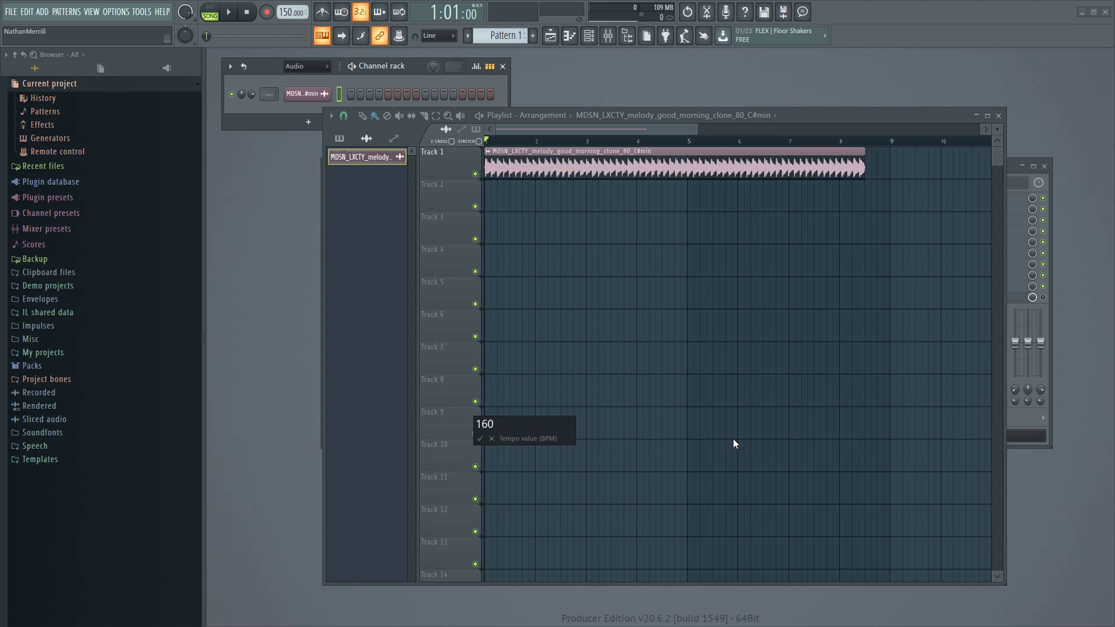
pyautogui.press('Return')
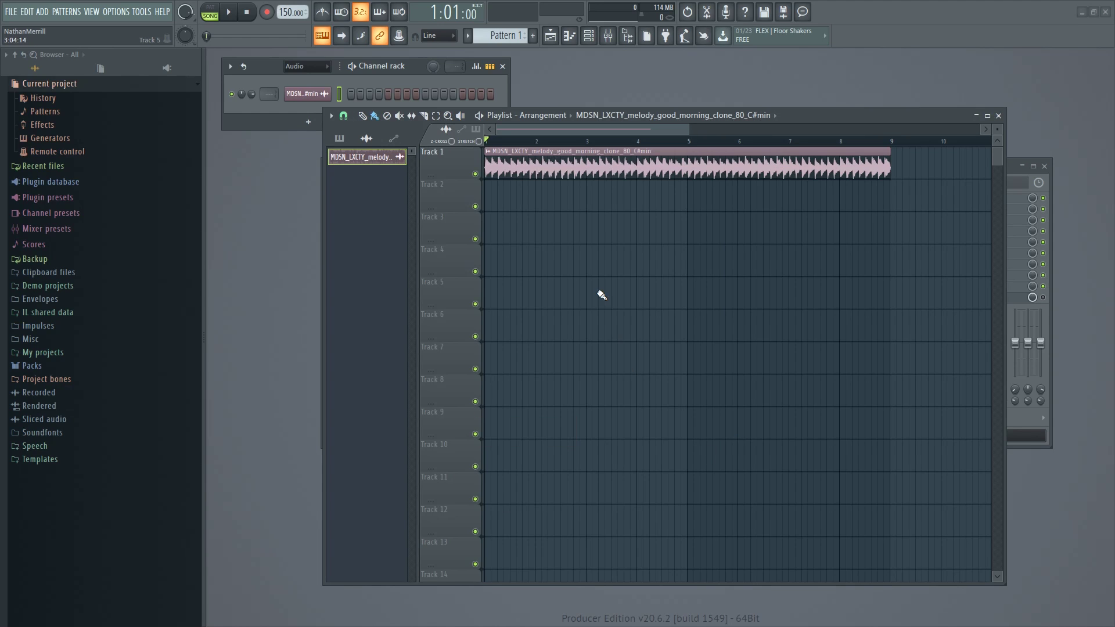
pyautogui.press('space')
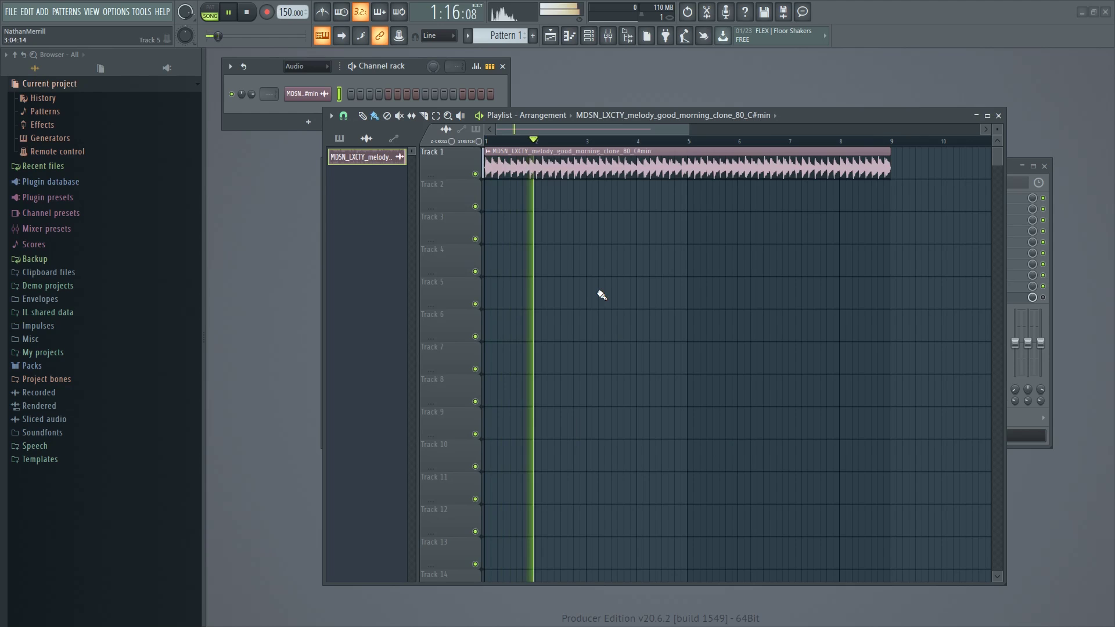
pyautogui.press('space')
pyautogui.scroll(-2, 633, 152)
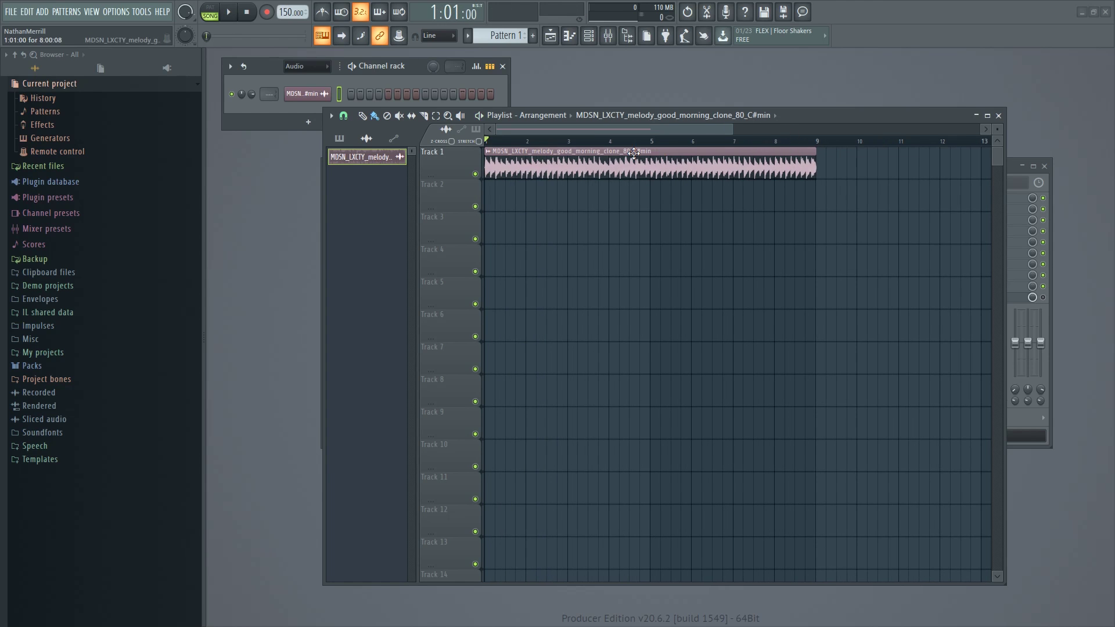
# Open the melody clip's channel settings and route the melody channel to mixer insert 1.
pyautogui.doubleClick(633, 152)
pyautogui.click(1011, 172)
pyautogui.rightClick(365, 180)
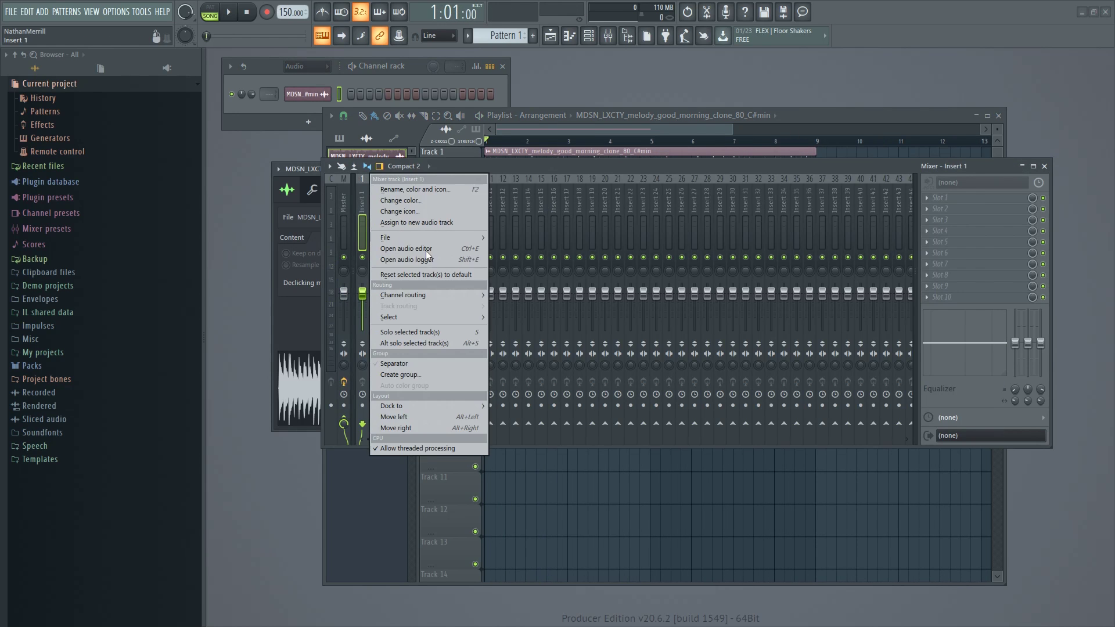
pyautogui.moveTo(445, 295)
pyautogui.click(551, 294)
# Load Fruity Parametric EQ 2 in the melody track's first effect slot and pull band 1 down to cut the lows.
pyautogui.click(939, 198)
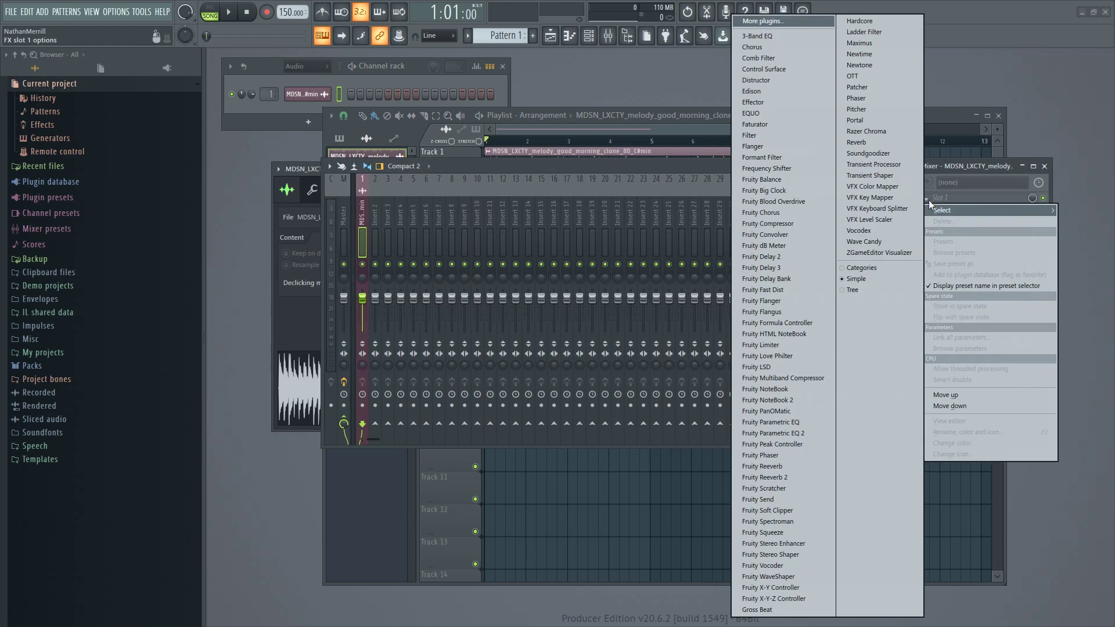
pyautogui.click(814, 434)
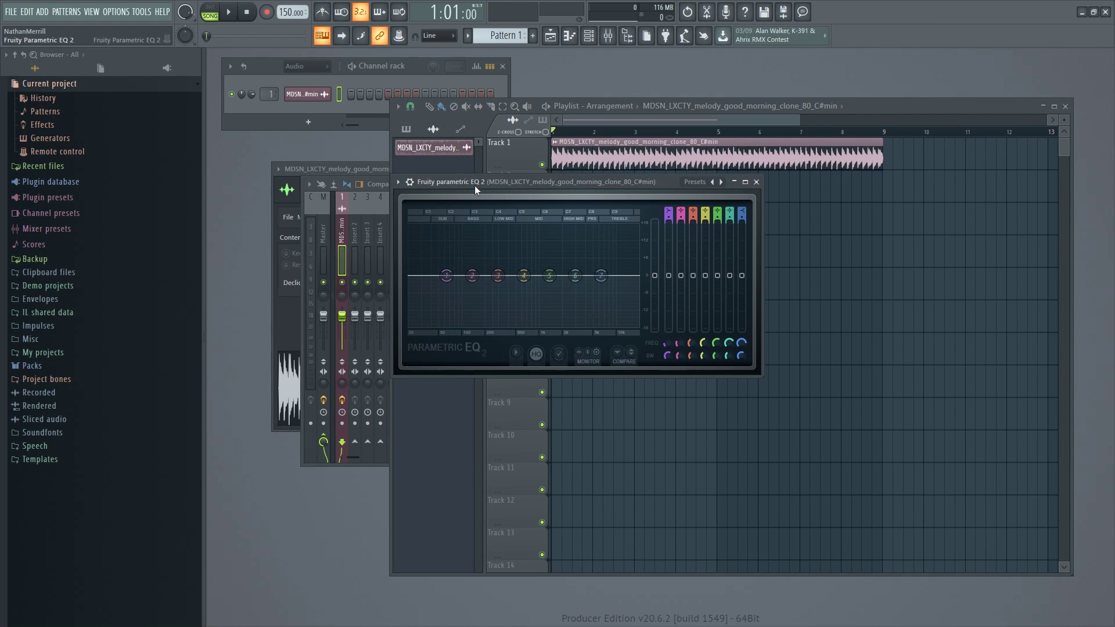
pyautogui.moveTo(447, 275); pyautogui.dragTo(462, 319)
pyautogui.press('space')
pyautogui.press('space')
pyautogui.click(756, 181)
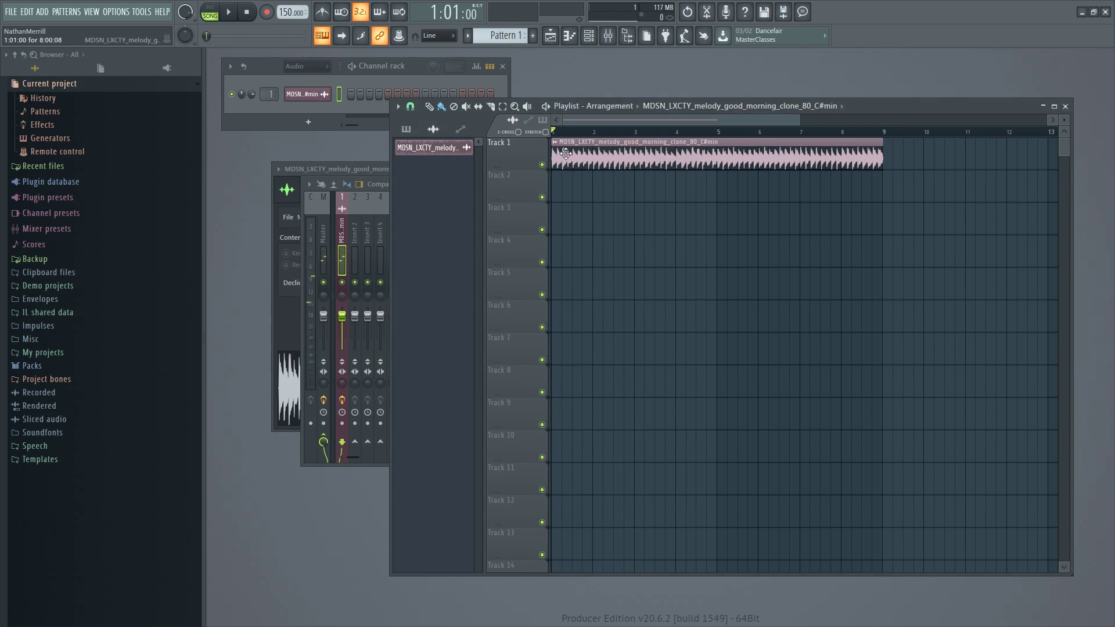
# Add Frequency Shifter in the melody mixer track's second slot and create an automation clip for its Shift on Track 2.
pyautogui.doubleClick(828, 162)
pyautogui.click(398, 35)
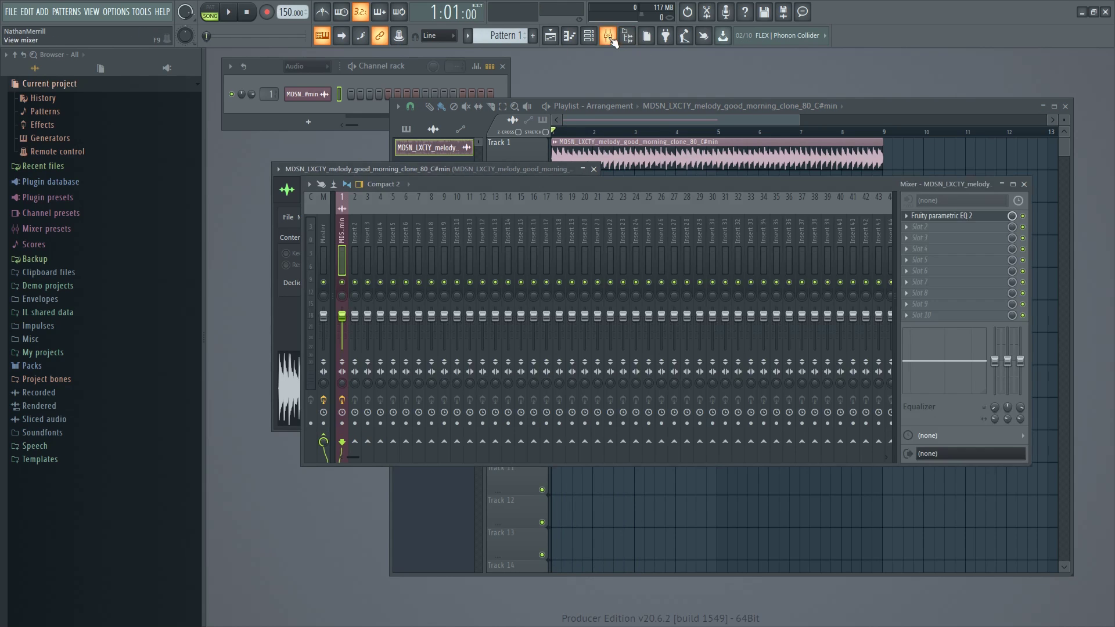
pyautogui.click(937, 227)
pyautogui.click(749, 110)
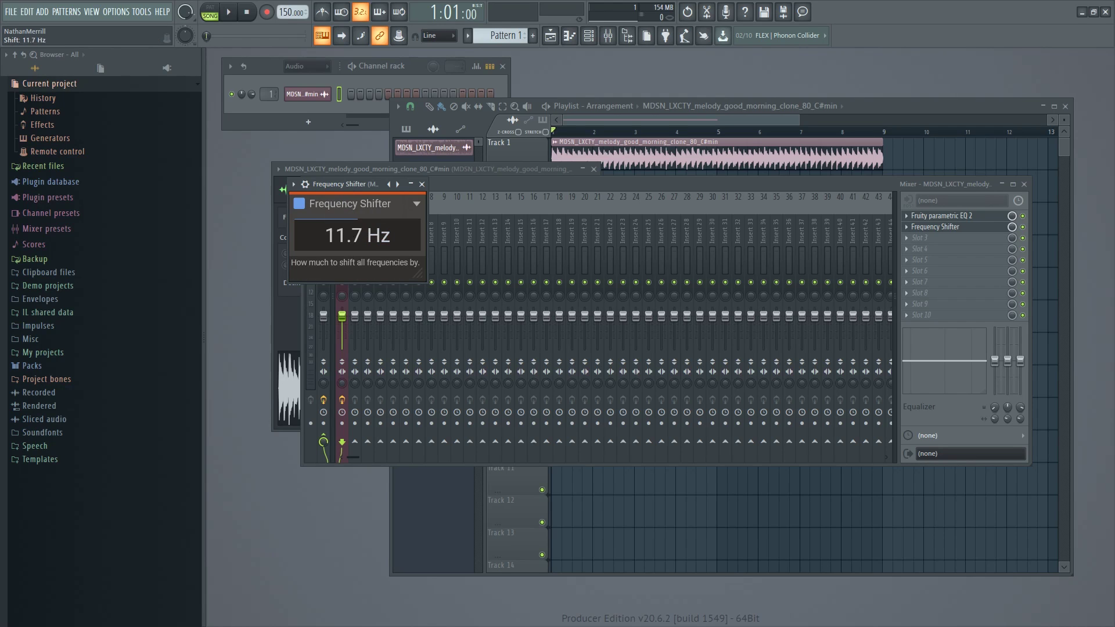
pyautogui.moveTo(797, 119); pyautogui.dragTo(667, 120)
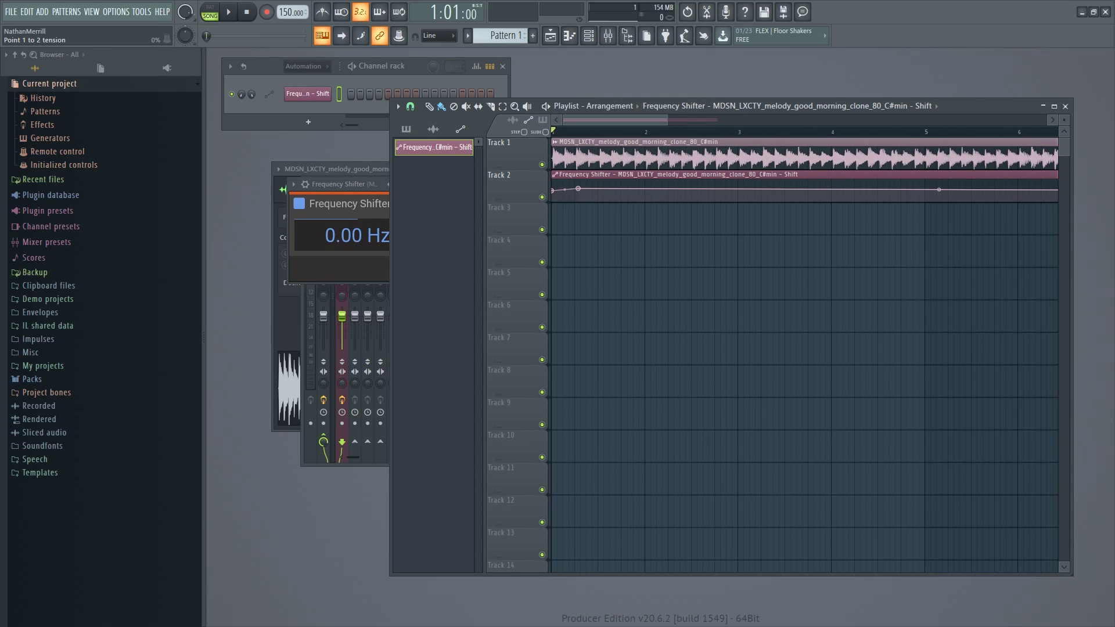
# Audition the Frequency Shifter automation and lower its second point to about 55%.
pyautogui.press('space')
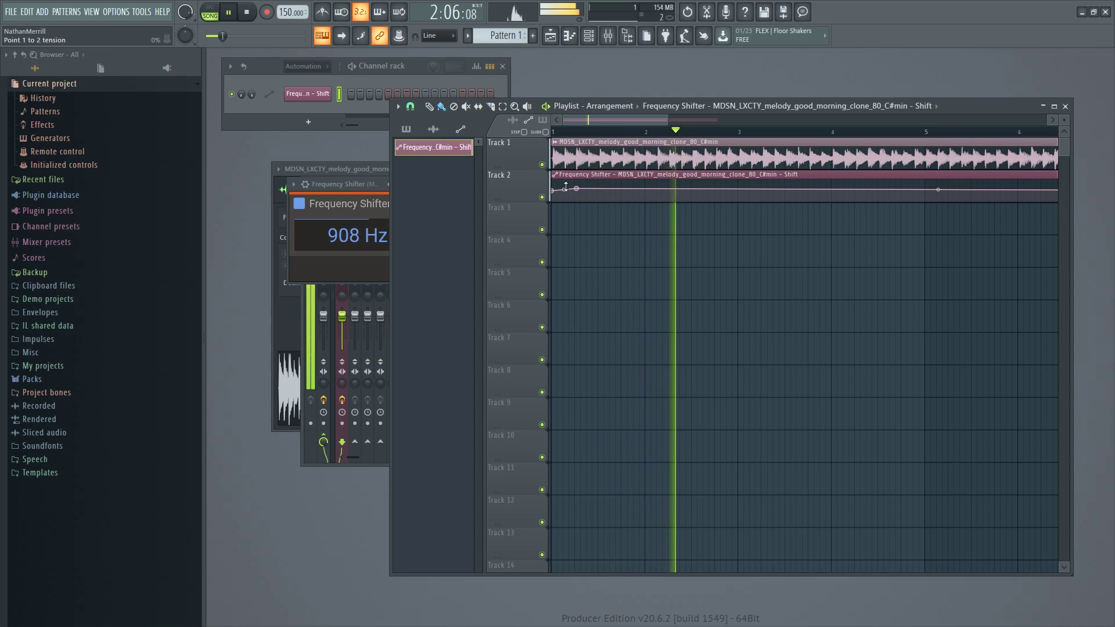
pyautogui.press('space')
pyautogui.scroll(-5, 567, 190)
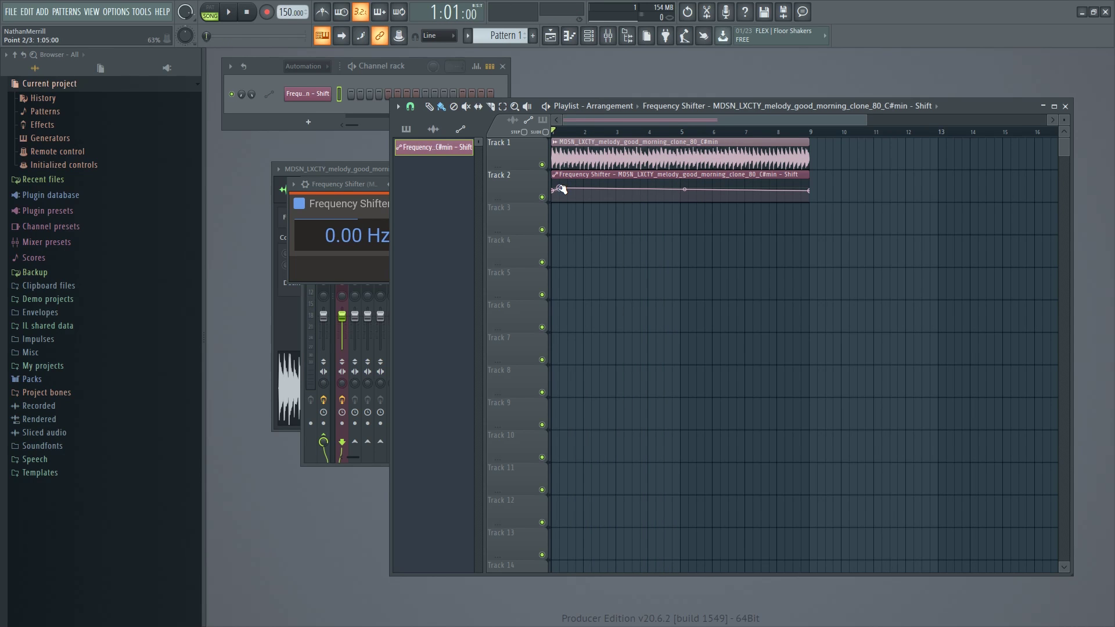
pyautogui.press('space')
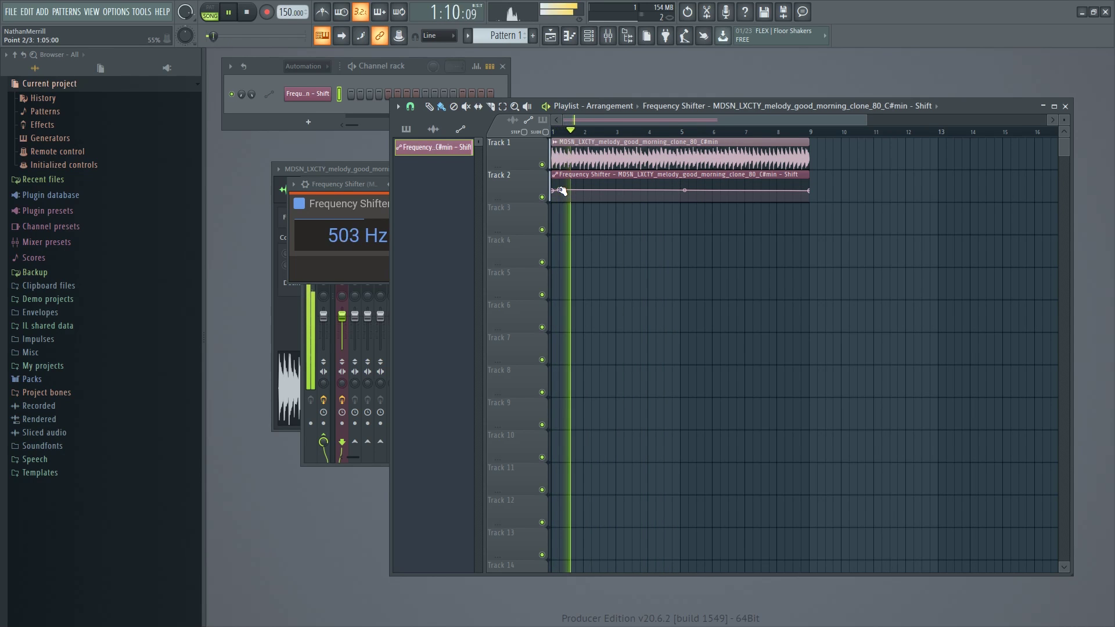
pyautogui.press('space')
pyautogui.press('space')
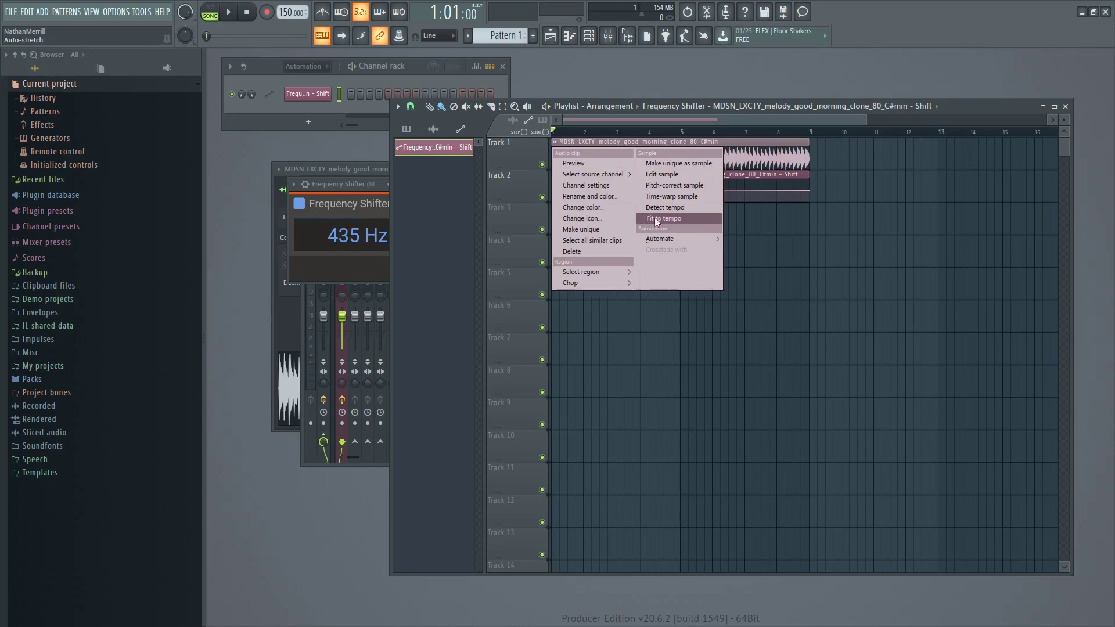
# Fit the melody sample to the project tempo again with a source tempo of 320 BPM.
pyautogui.click(657, 220)
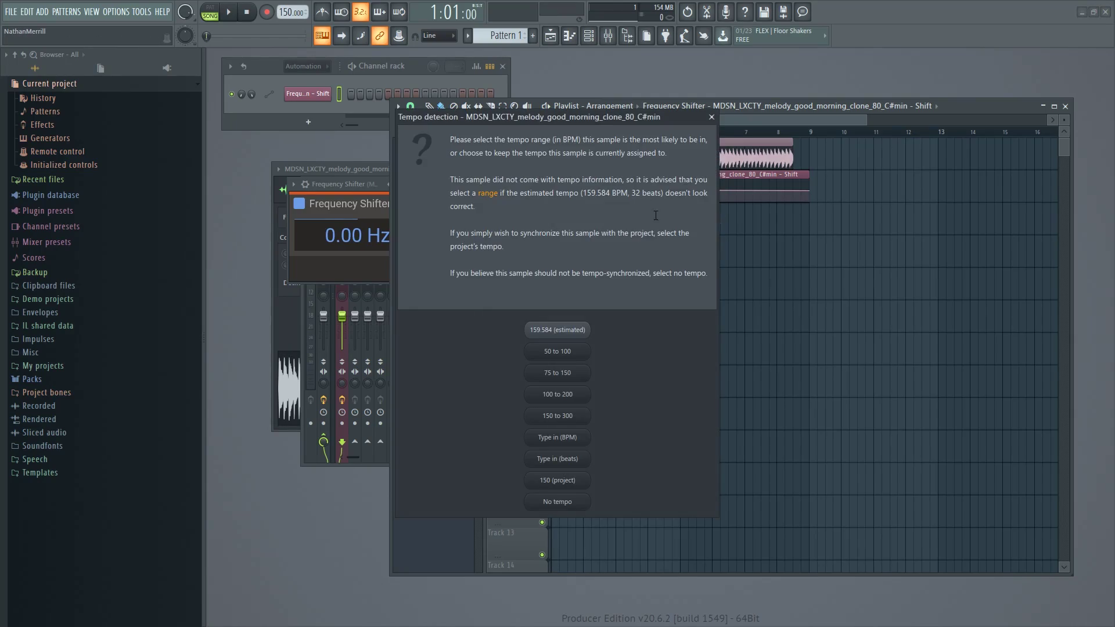
pyautogui.click(577, 439)
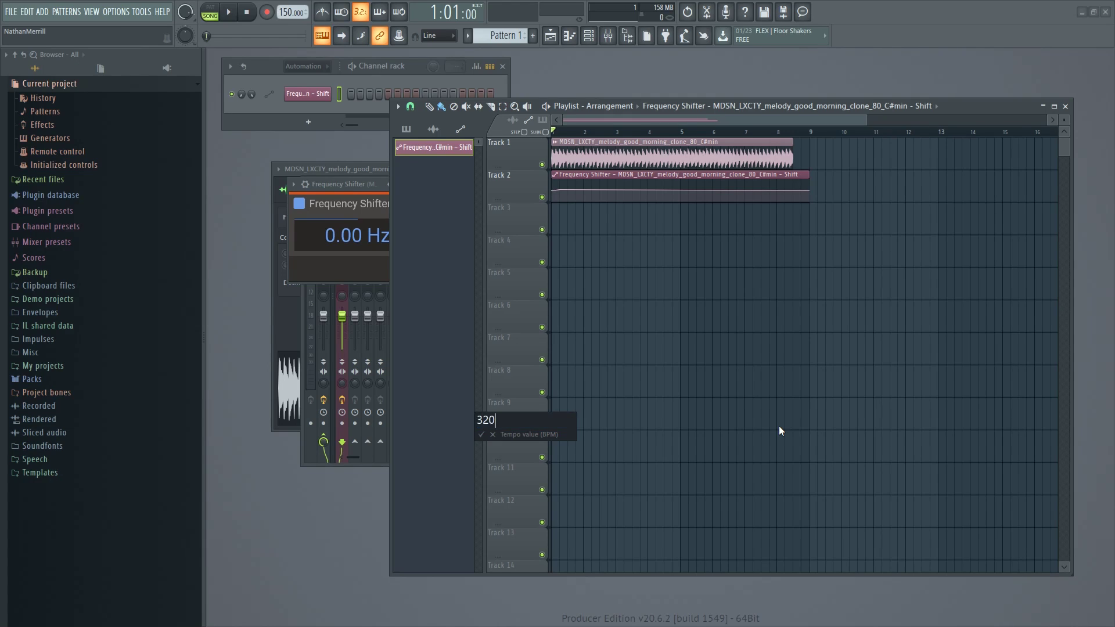
pyautogui.press('Return')
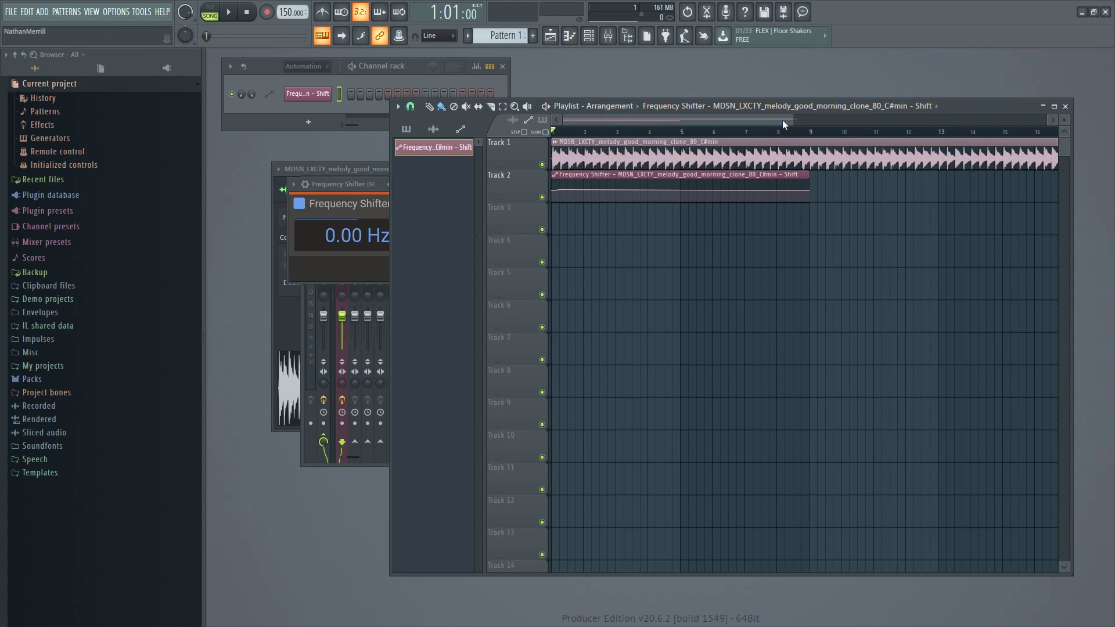
# Turn off snapping, slide the melody audio within its clip so the first transient falls on bar 1, and play it back.
pyautogui.moveTo(789, 120); pyautogui.dragTo(490, 130)
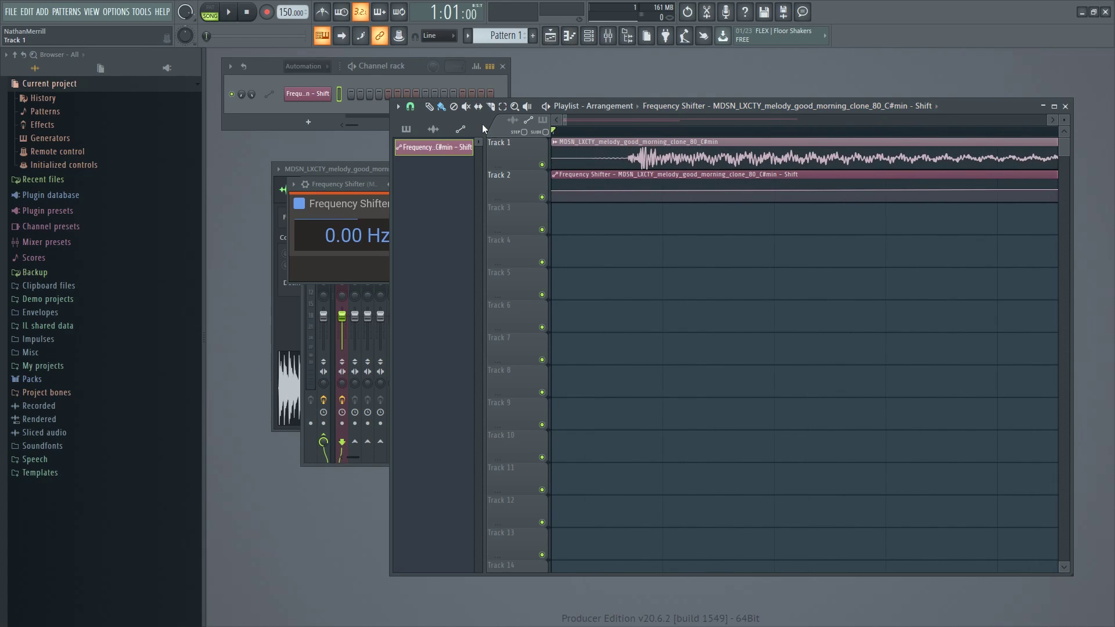
pyautogui.click(417, 110)
pyautogui.click(434, 165)
pyautogui.moveTo(553, 157)
pyautogui.mouseDown()
pyautogui.moveTo(628, 165)
pyautogui.moveTo(556, 167)
pyautogui.mouseUp()
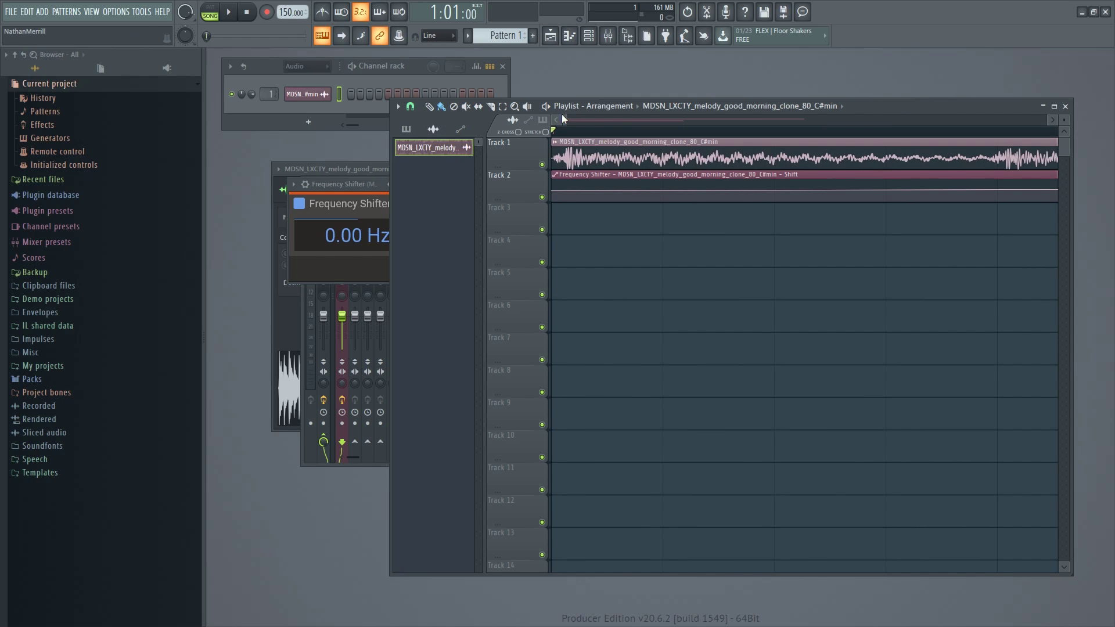
pyautogui.moveTo(569, 120); pyautogui.dragTo(930, 122)
pyautogui.press('space')
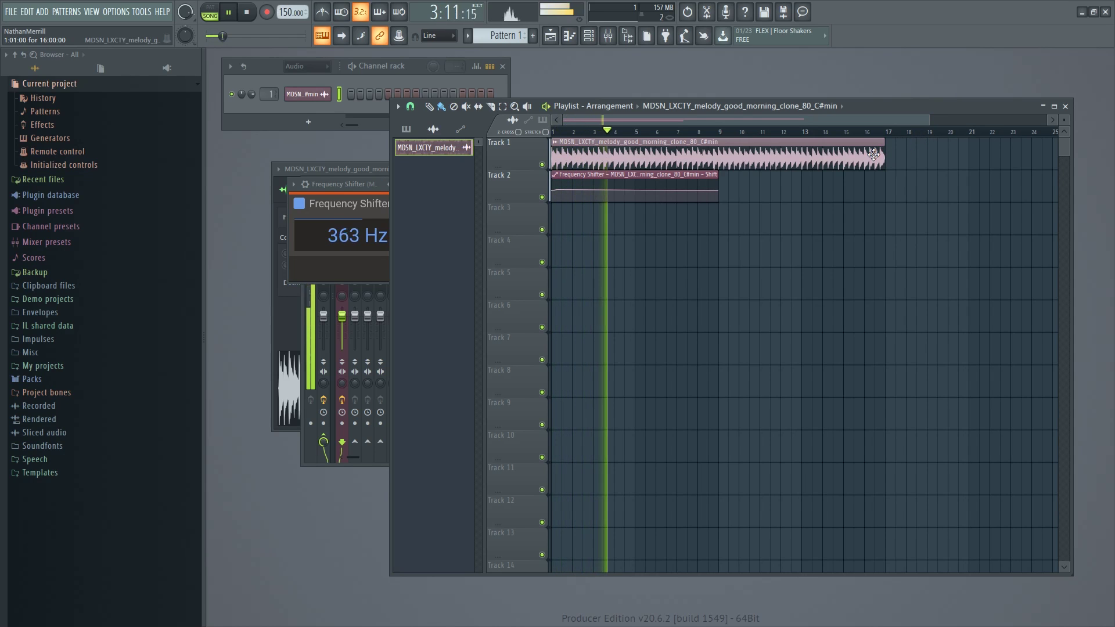
pyautogui.press('space')
# Restore grid snapping, repeat the Frequency Shifter automation from bar 9, and shorten the first automation clip to end at bar 5.
pyautogui.click(410, 106)
pyautogui.click(422, 149)
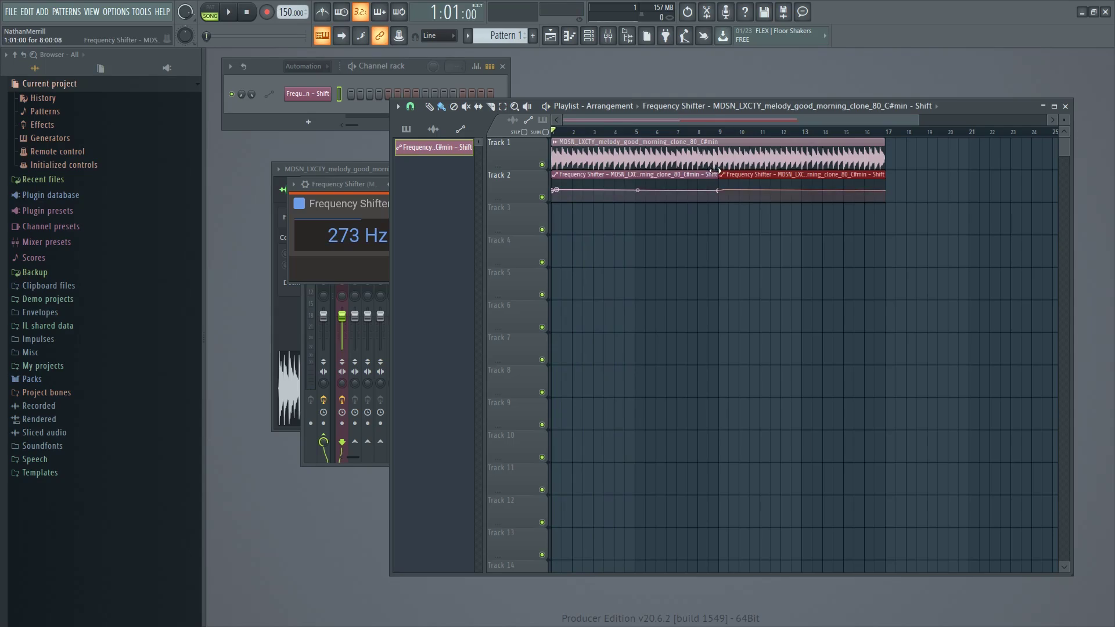
pyautogui.moveTo(714, 171); pyautogui.dragTo(639, 187)
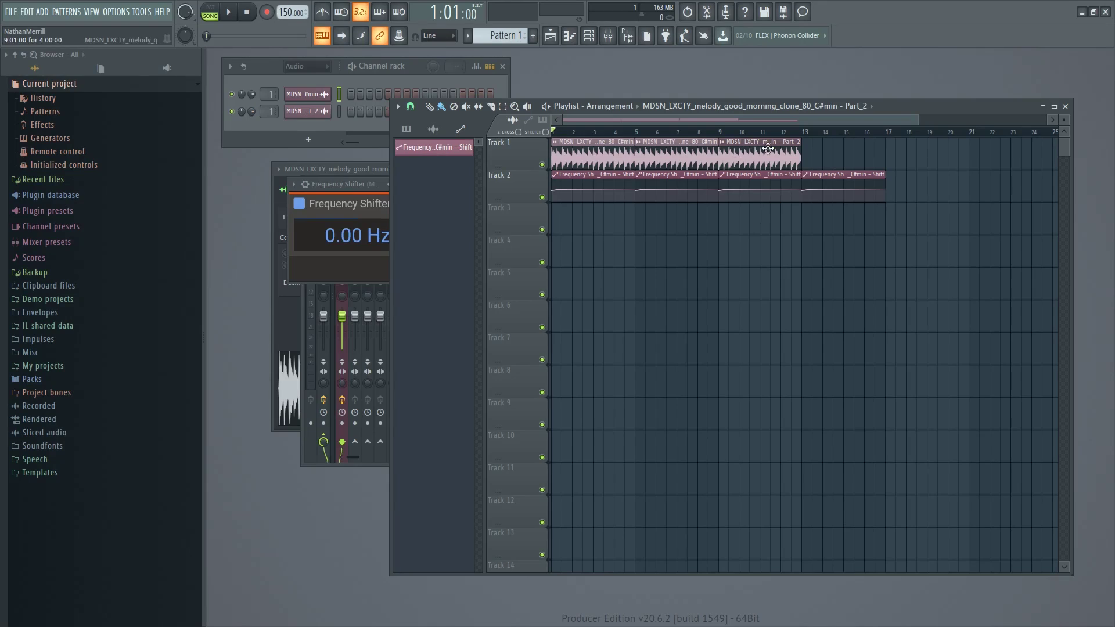
# Audition the Part_2 melody clip from bar 9 and place another copy at bar 13 on Track 1.
pyautogui.doubleClick(768, 149)
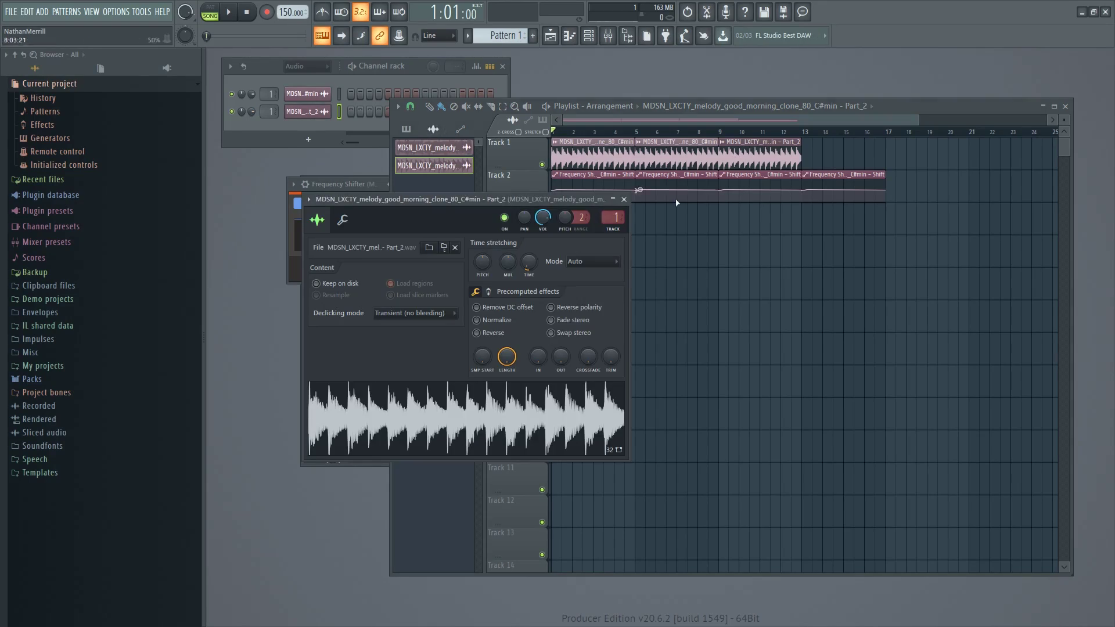
pyautogui.click(719, 136)
pyautogui.press('space')
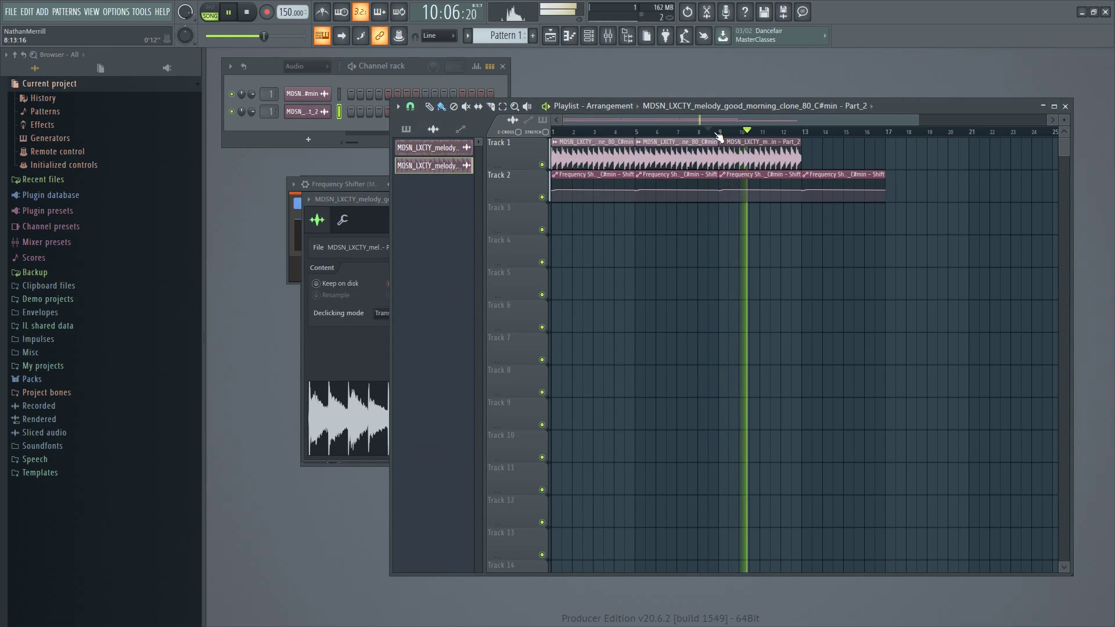
pyautogui.press('space')
pyautogui.click(809, 168)
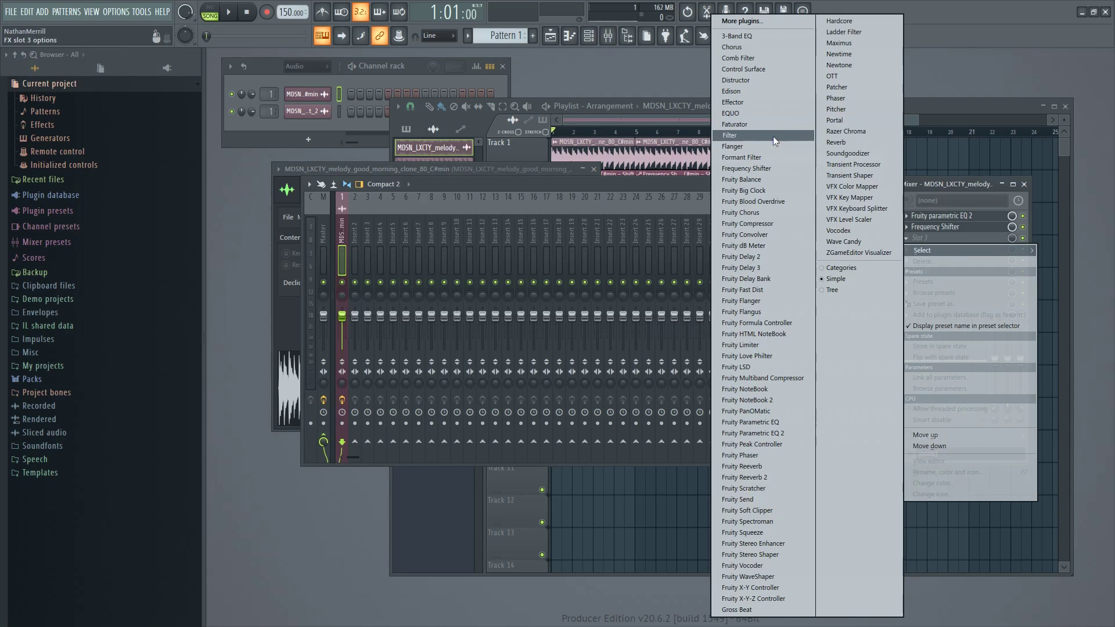
# Load Fruity Reeverb 2 in the melody mixer track's third slot and create an automation clip for its wet level.
pyautogui.click(780, 477)
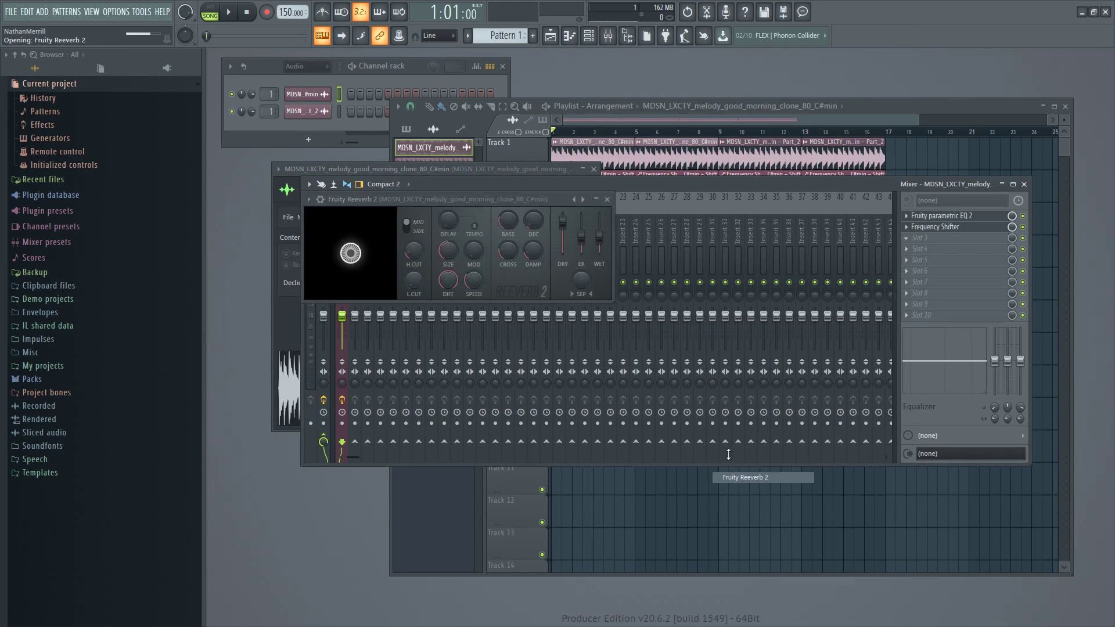
pyautogui.press('space')
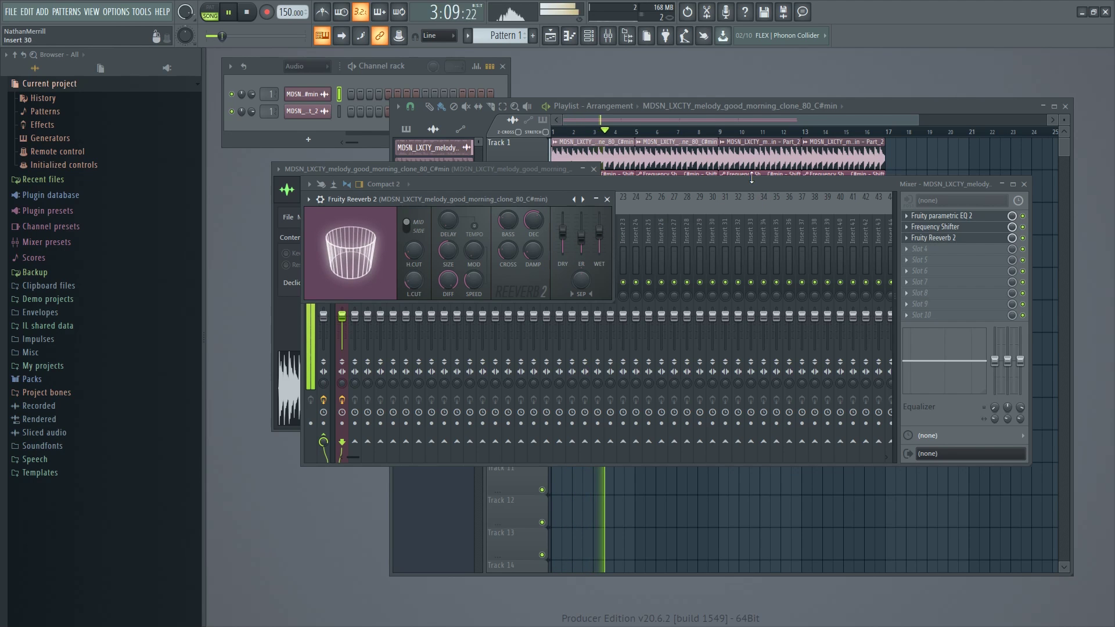
pyautogui.press('space')
pyautogui.rightClick(605, 235)
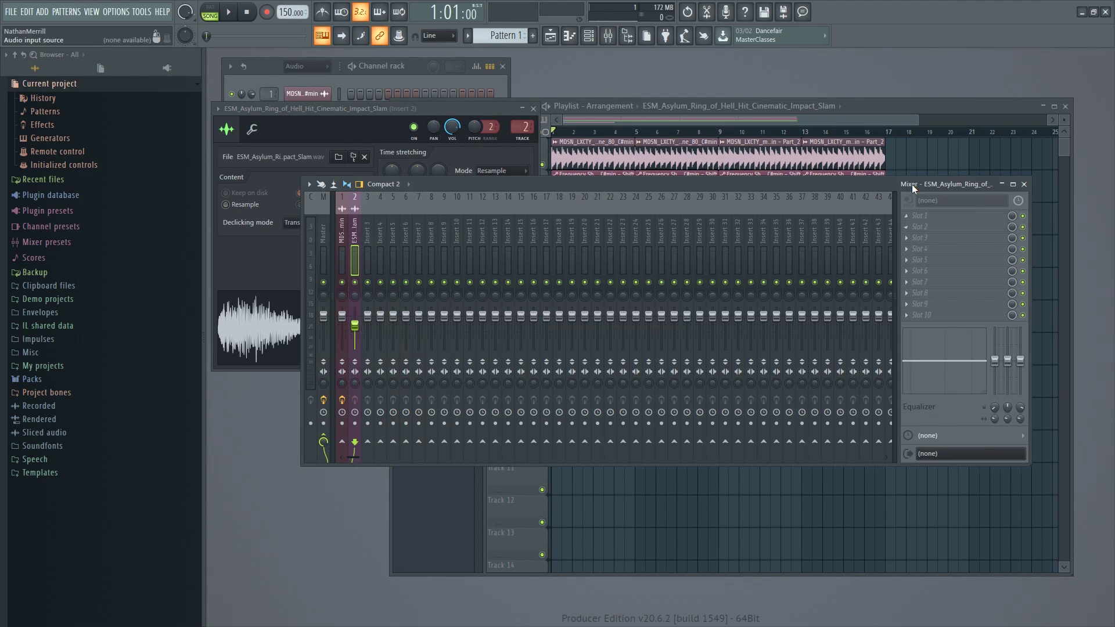
# Play the arrangement from bar 1 and check the impact hit's level on its mixer track.
pyautogui.click(883, 105)
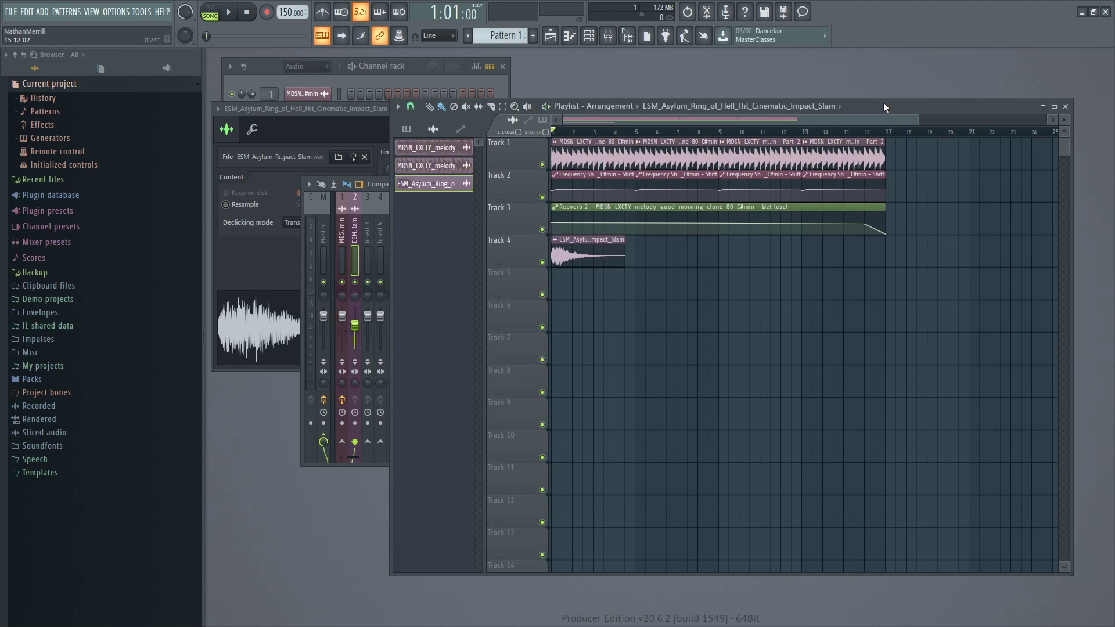
pyautogui.press('space')
pyautogui.click(364, 337)
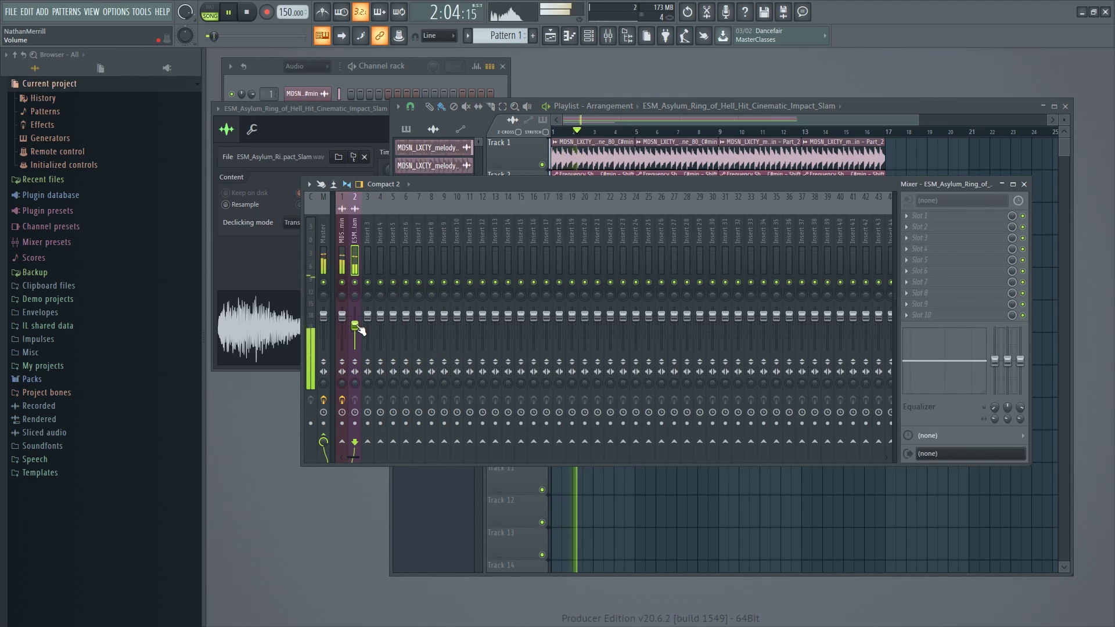
pyautogui.press('space')
# Browse the sample packs to the SNARES & CLAPS folder of THE REMEDY KIT VOL 3.
pyautogui.click(75, 378)
pyautogui.scroll(-3, 79, 384)
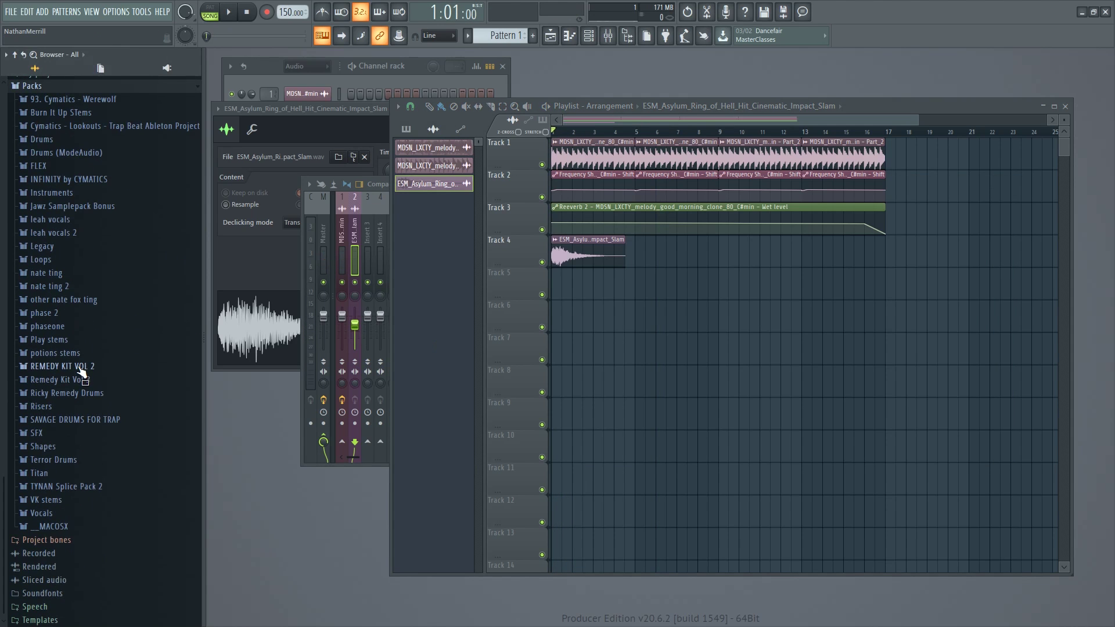
pyautogui.click(85, 380)
pyautogui.click(88, 393)
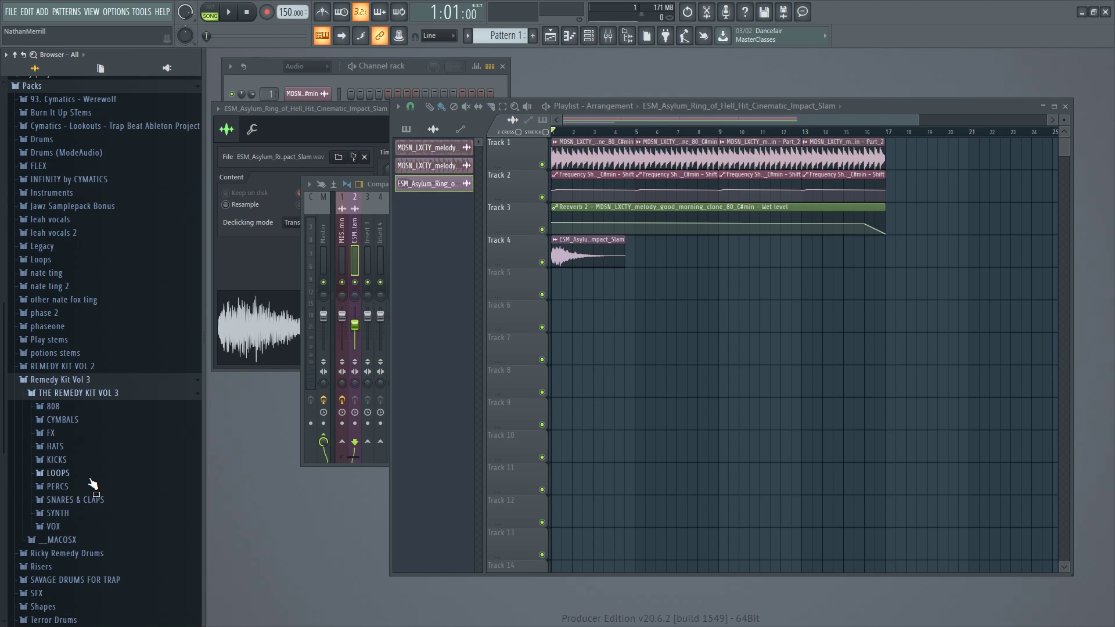
pyautogui.click(95, 503)
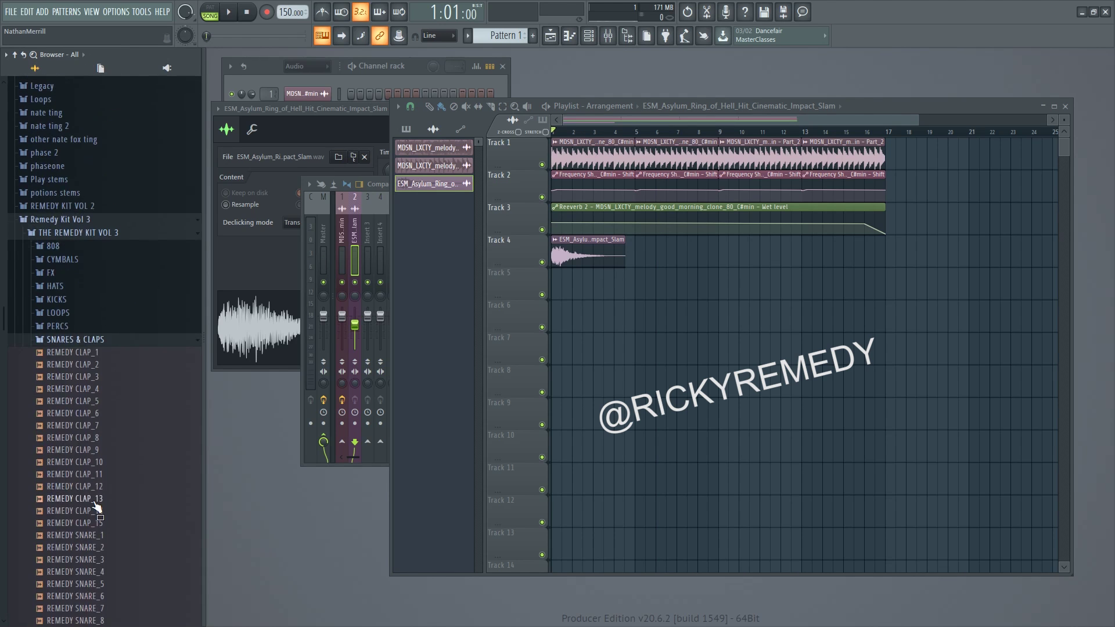
# Audition the claps, arrange REMEDY CLAP_4 on Track 5 as an accelerating build toward bar 15, and play it back.
pyautogui.click(81, 376)
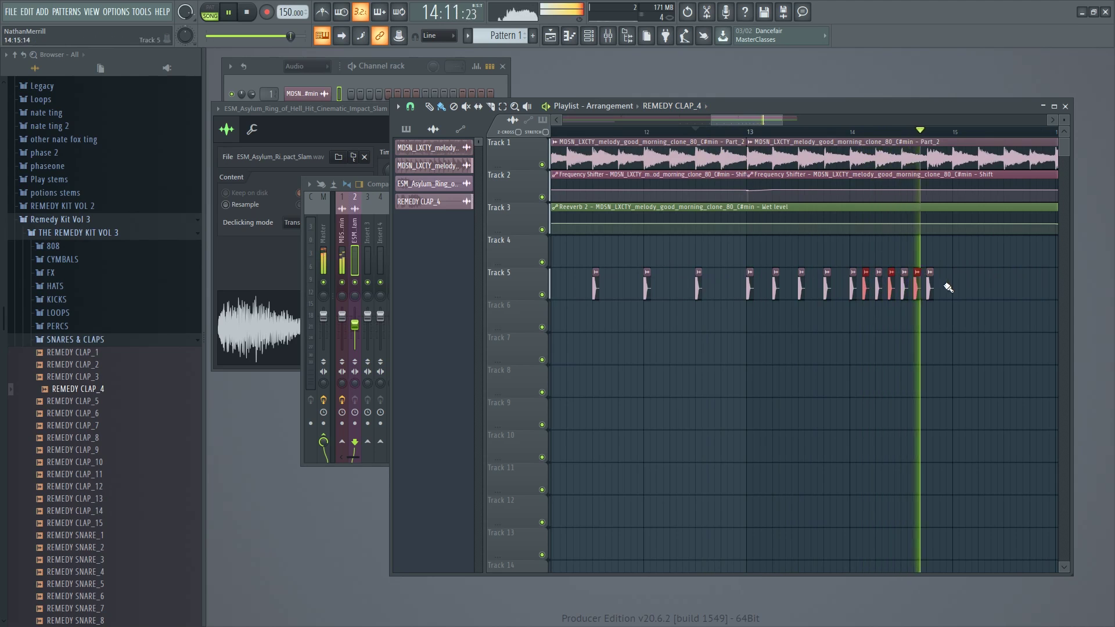
pyautogui.scroll(-3, 946, 287)
pyautogui.click(248, 12)
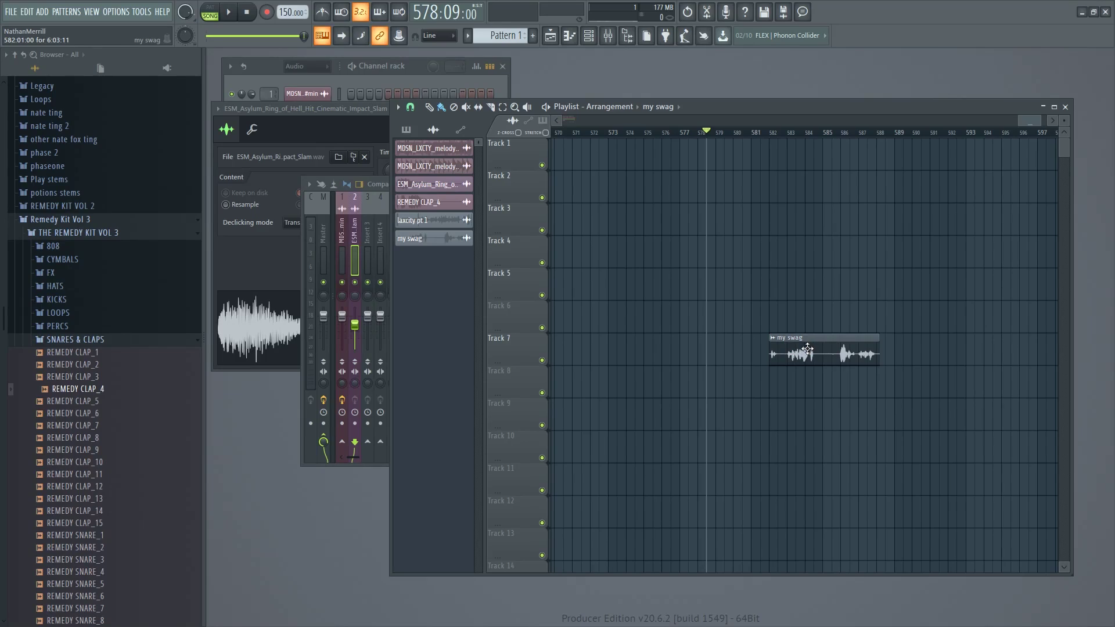
# Undo the last playlist edit and audition the my swag vocal clip from bar 13 on Track 8.
pyautogui.hotkey('ctrl', 'z')
pyautogui.press('space')
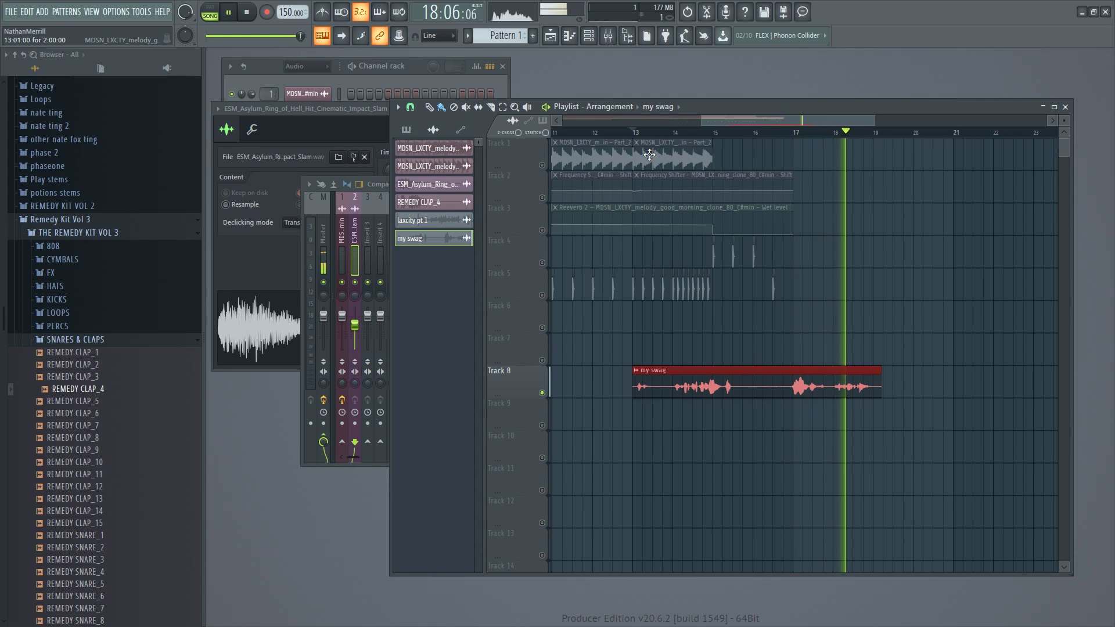
pyautogui.press('space')
# Open the my swag vocal's channel settings, route the vocal to mixer track 3, and play back the build-up.
pyautogui.doubleClick(695, 389)
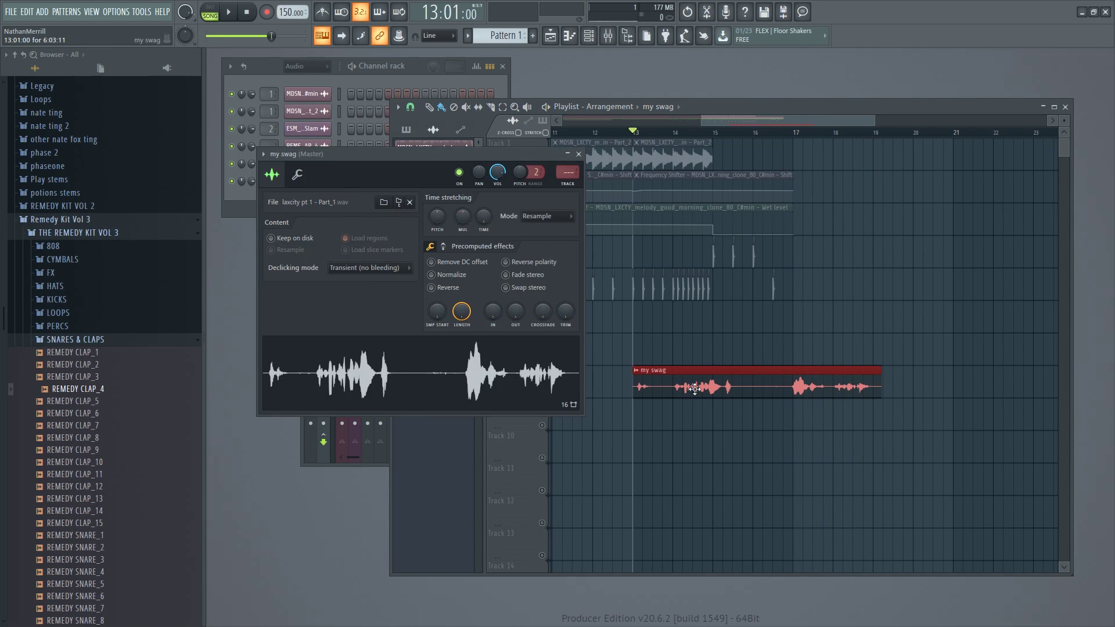
pyautogui.click(92, 11)
pyautogui.click(116, 64)
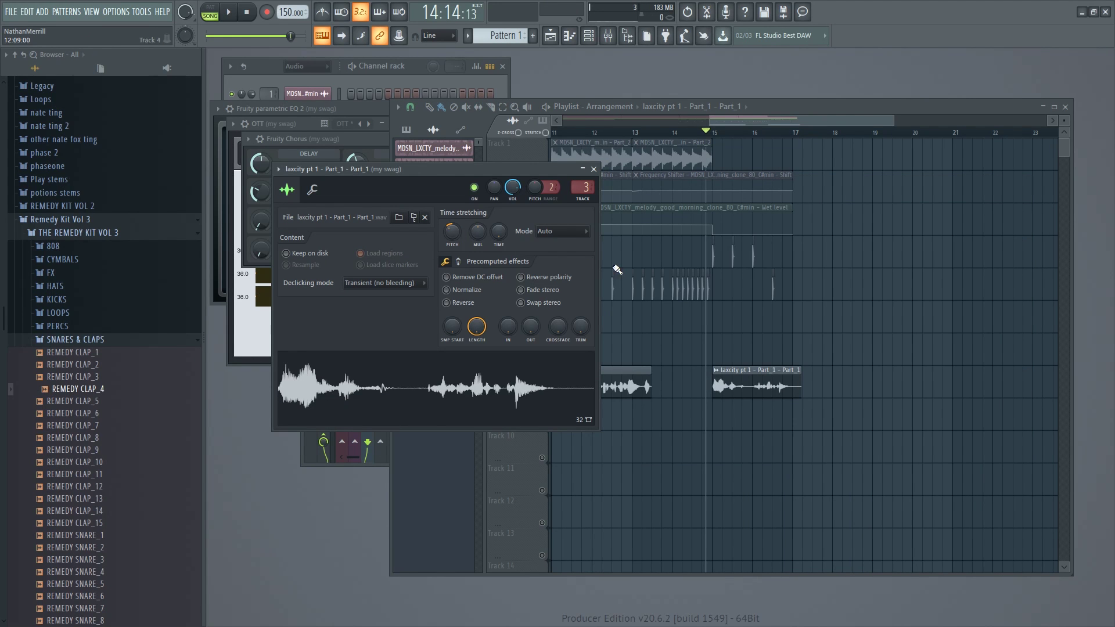
pyautogui.press('space')
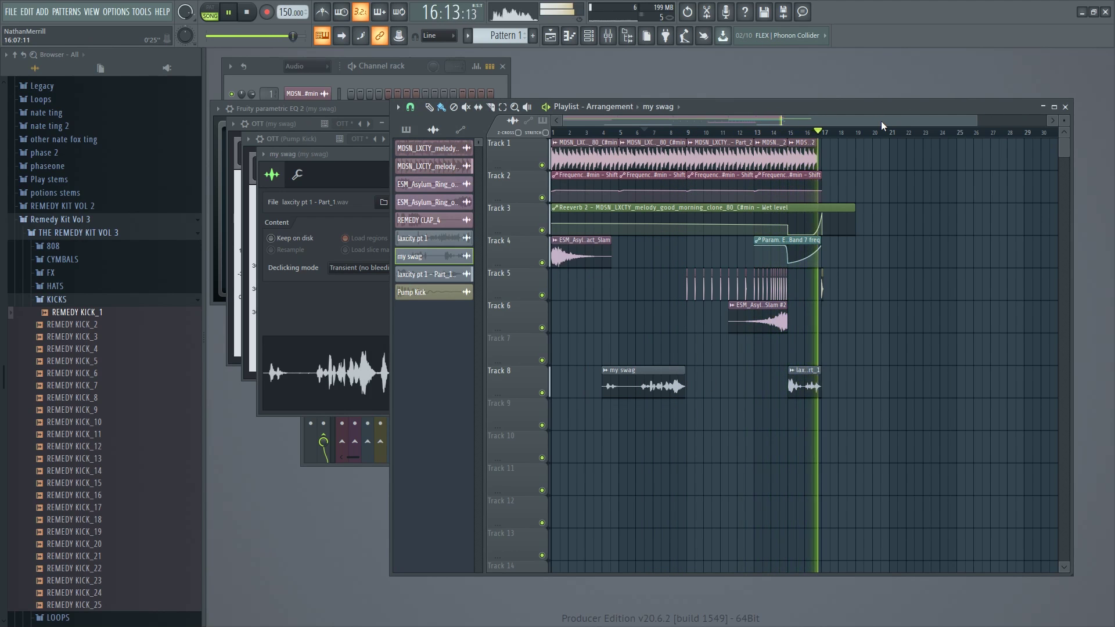
pyautogui.press('space')
# Place the melody's Part_3 clip at bar 17 on Track 1 and rename mixer Insert 21 to sidechain.
pyautogui.moveTo(986, 120); pyautogui.dragTo(826, 120)
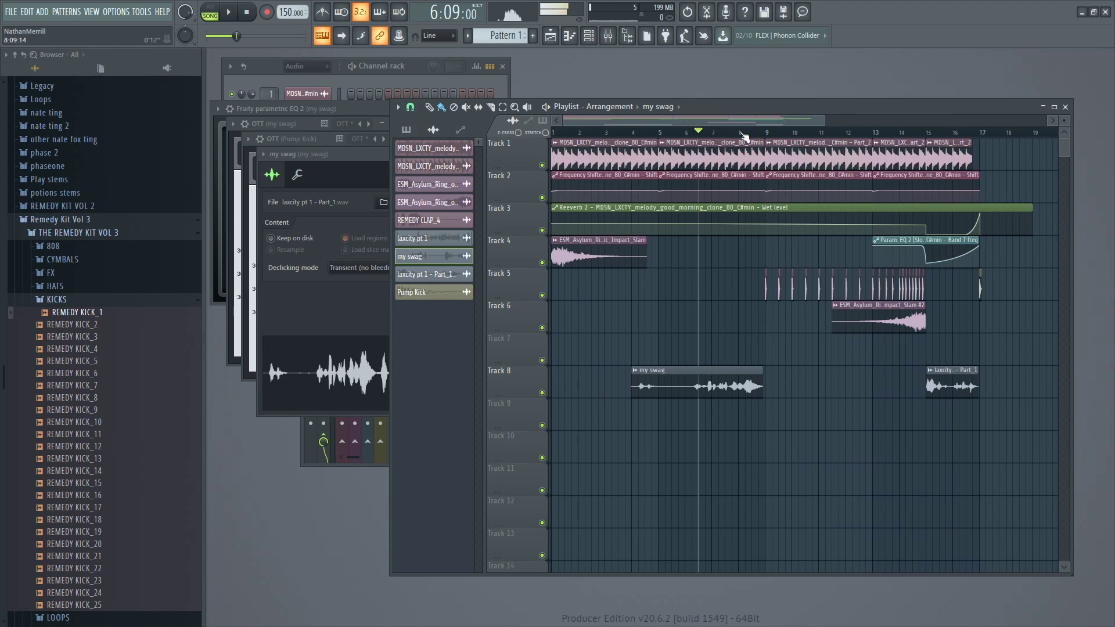
pyautogui.click(577, 157)
pyautogui.moveTo(608, 120); pyautogui.dragTo(791, 120)
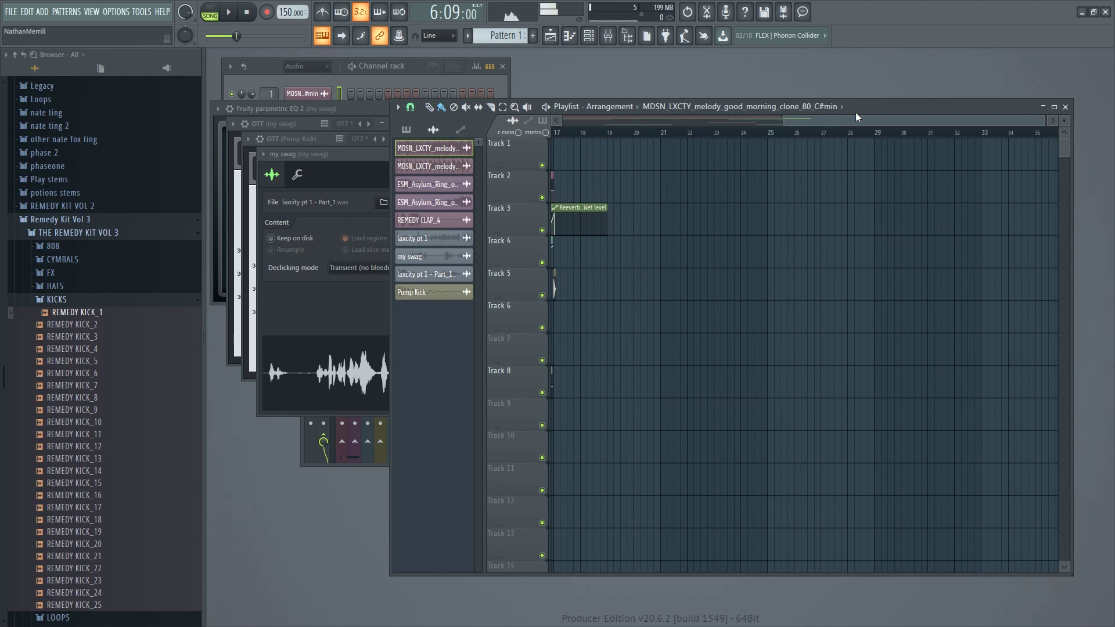
pyautogui.rightClick(796, 151)
pyautogui.click(730, 166)
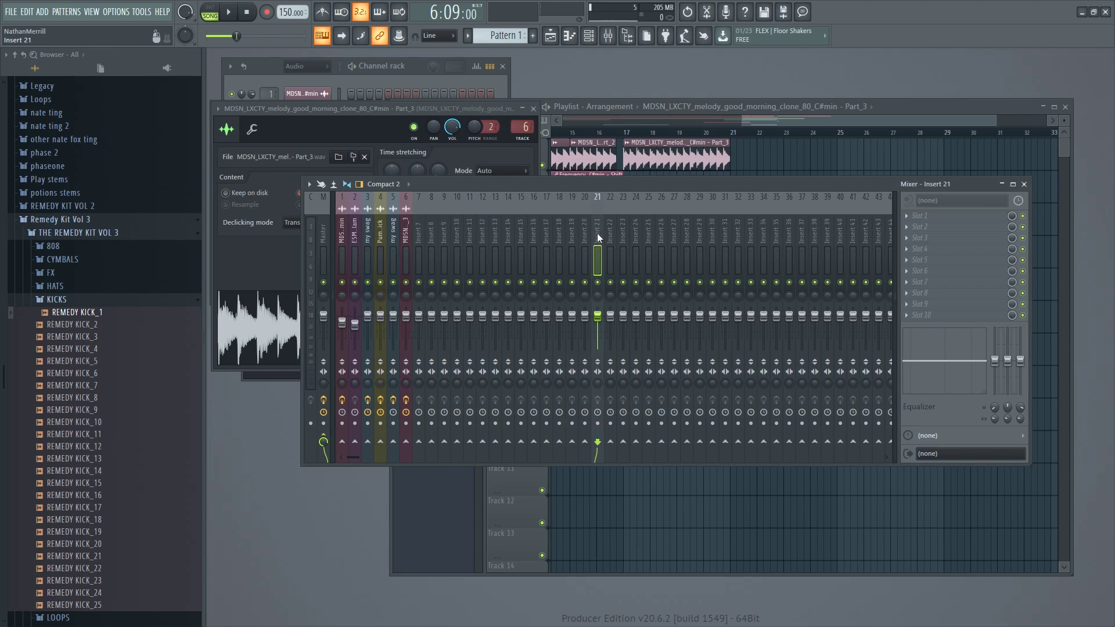
pyautogui.rightClick(597, 232)
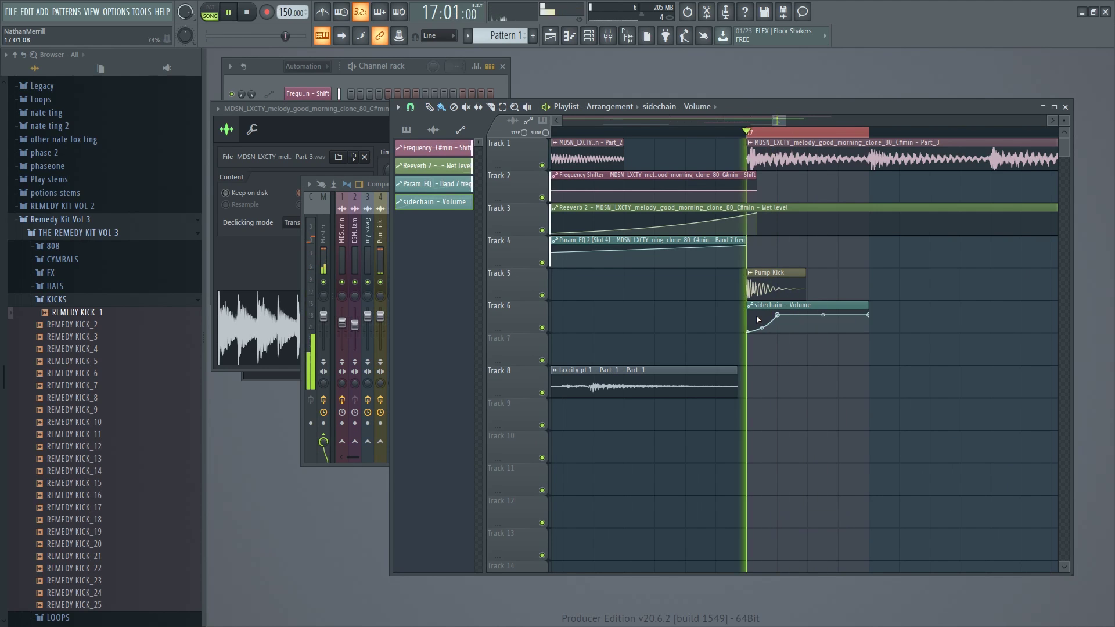
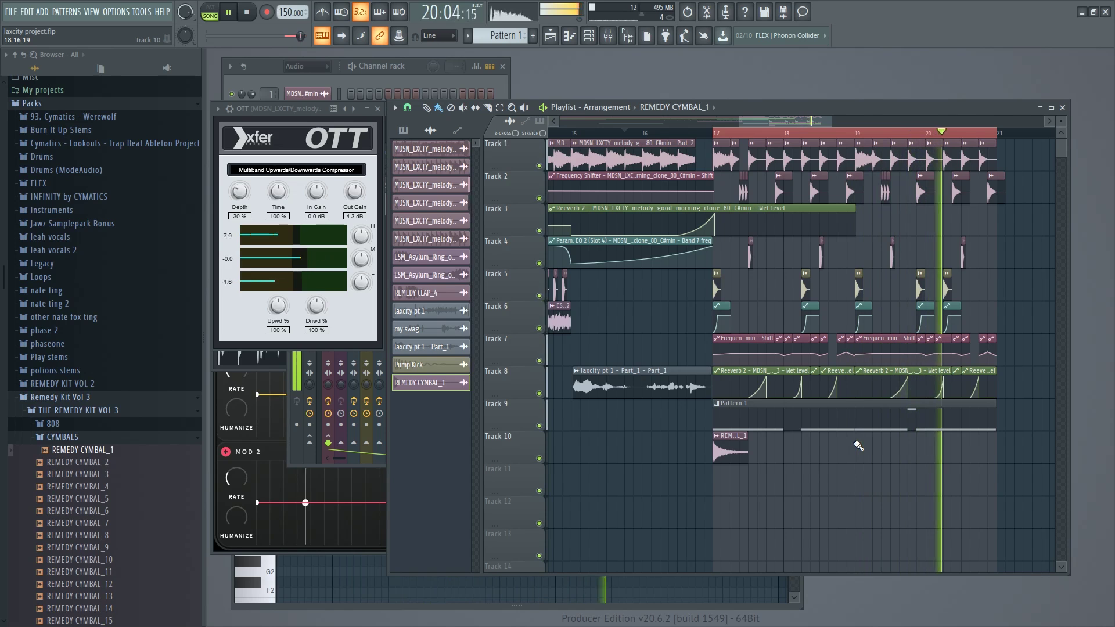
# Stop playback and place a melody Part_3 - Part_1 slice on Track 3 at 20:11.
pyautogui.press('space')
pyautogui.scroll(3, 816, 116)
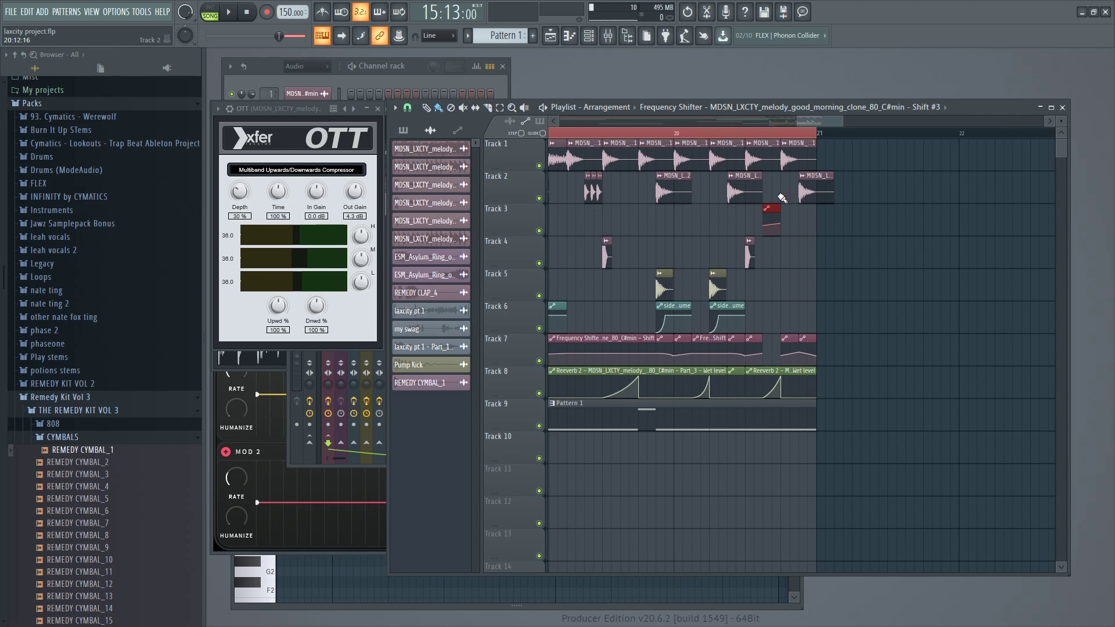
pyautogui.hscroll(-1, 755, 135)
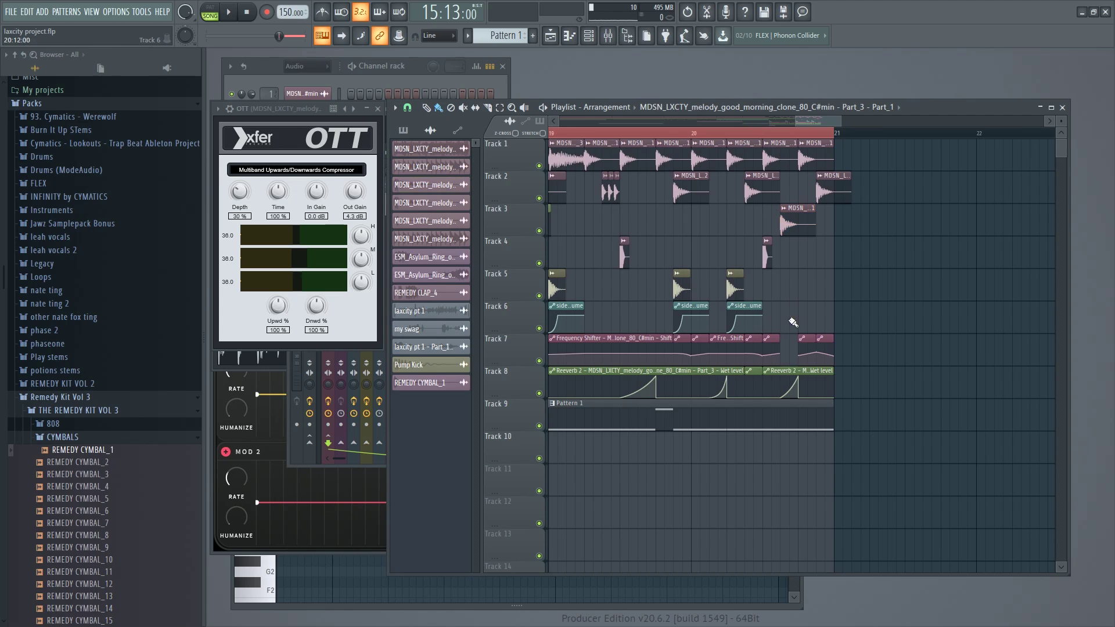
# Make the Frequency Shifter automation clip at 20:11 on Track 7 unique, adjust its curve, and play from 20:05.
pyautogui.rightClick(784, 346)
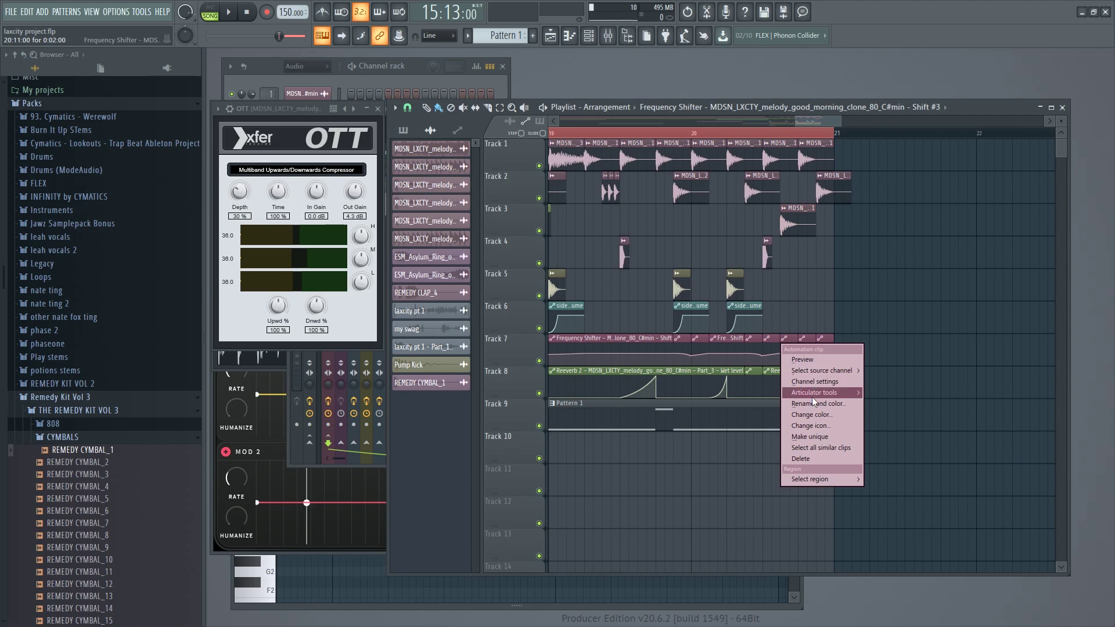
pyautogui.click(819, 436)
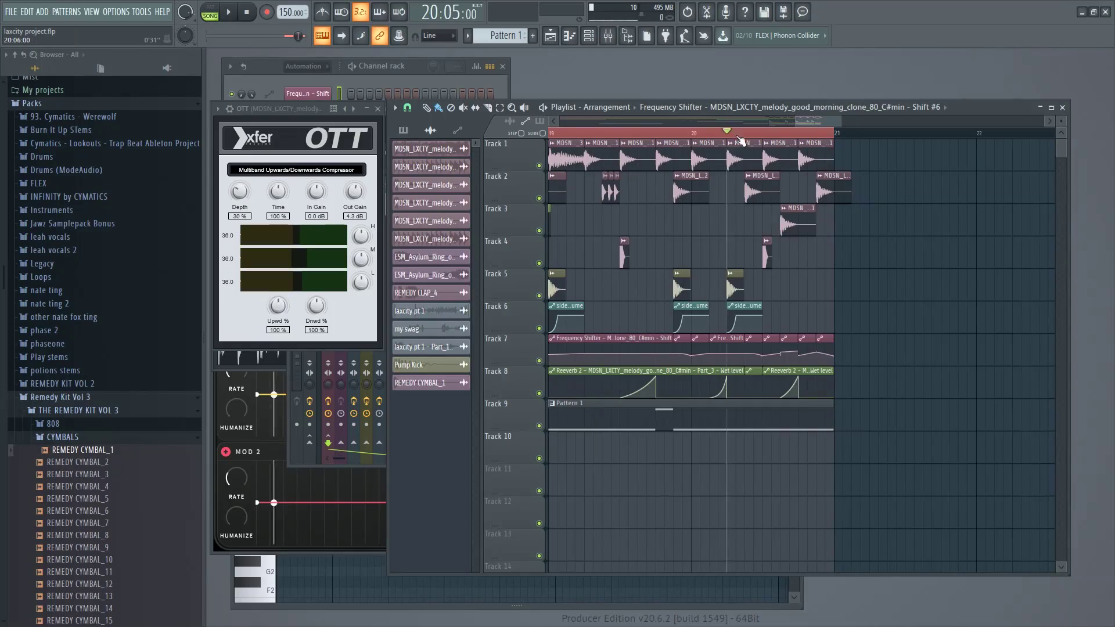
pyautogui.press('space')
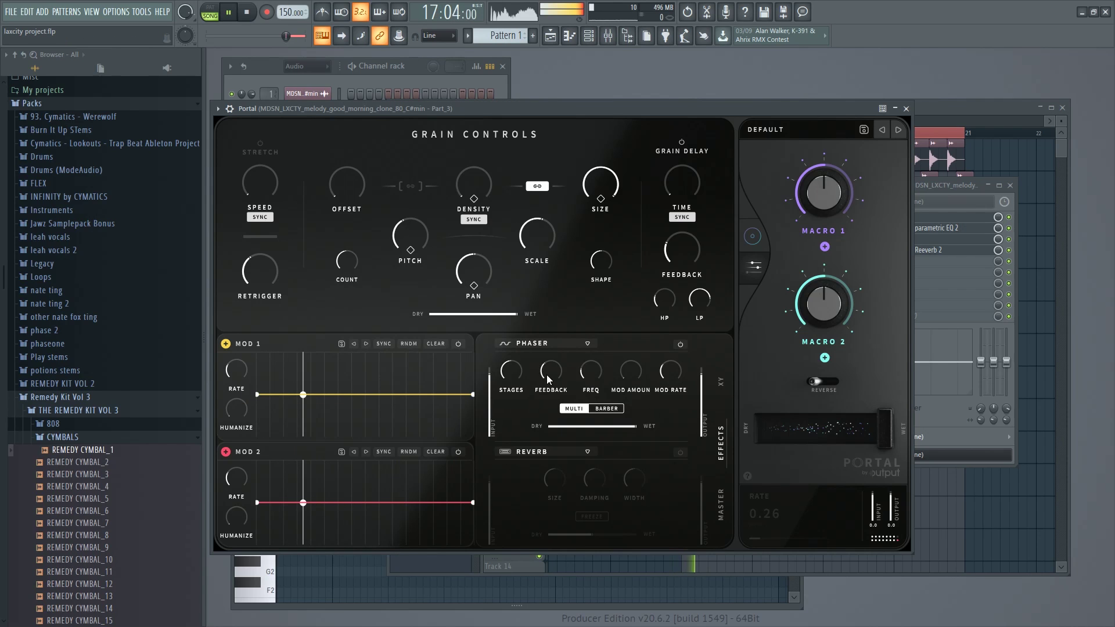
# Set the phaser feedback in Portal to 37% while auditioning the drop from bar 17.
pyautogui.moveTo(551, 374)
pyautogui.moveTo(548, 376); pyautogui.dragTo(543, 377)
pyautogui.press('space')
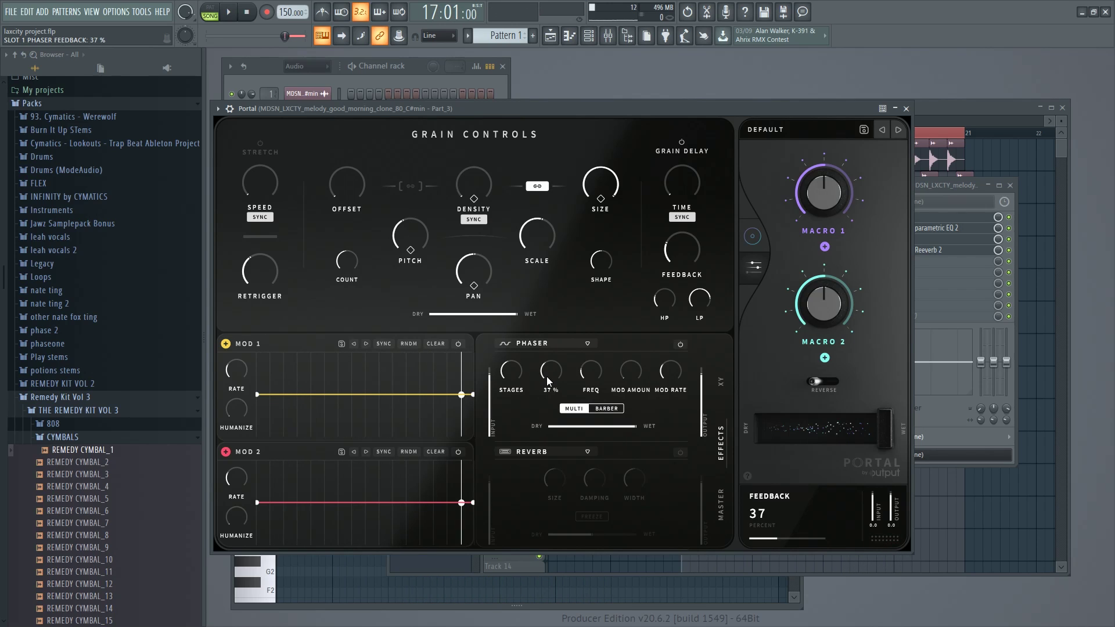
pyautogui.press('space')
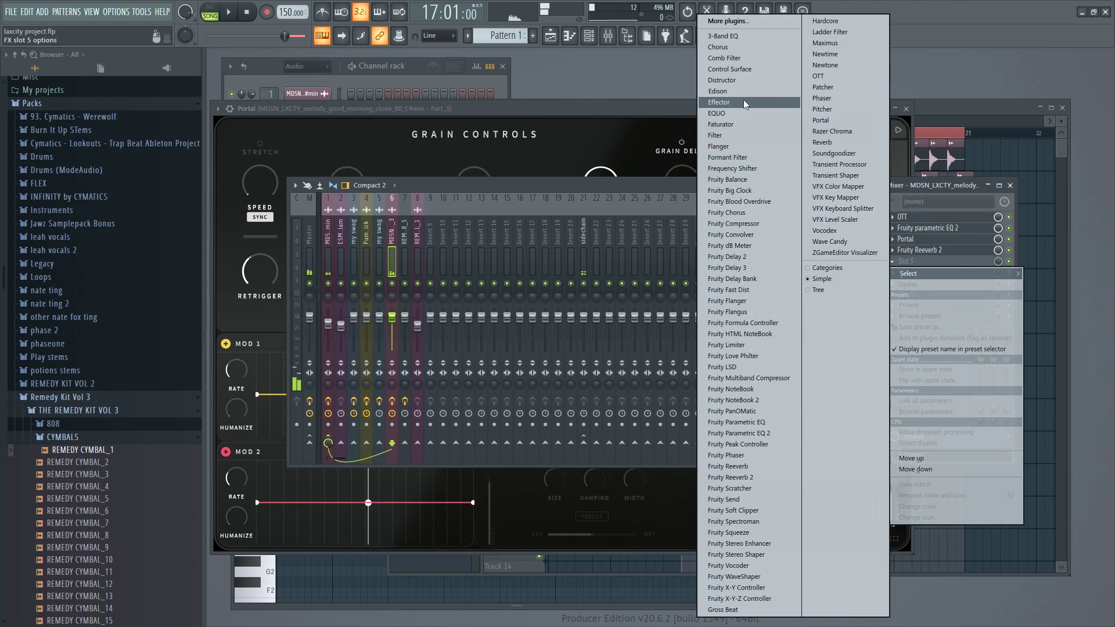
# Load Effector in slot 5 of the melody Part_3 mixer track and adjust its reverb effect on the XY pad.
pyautogui.click(726, 113)
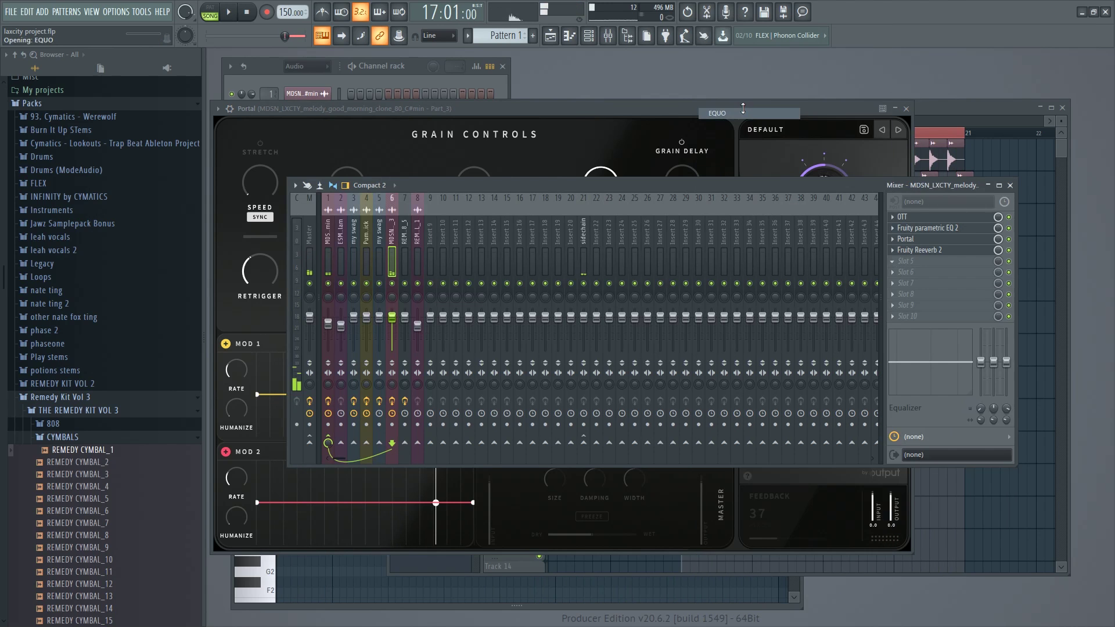
pyautogui.click(906, 262)
pyautogui.click(899, 265)
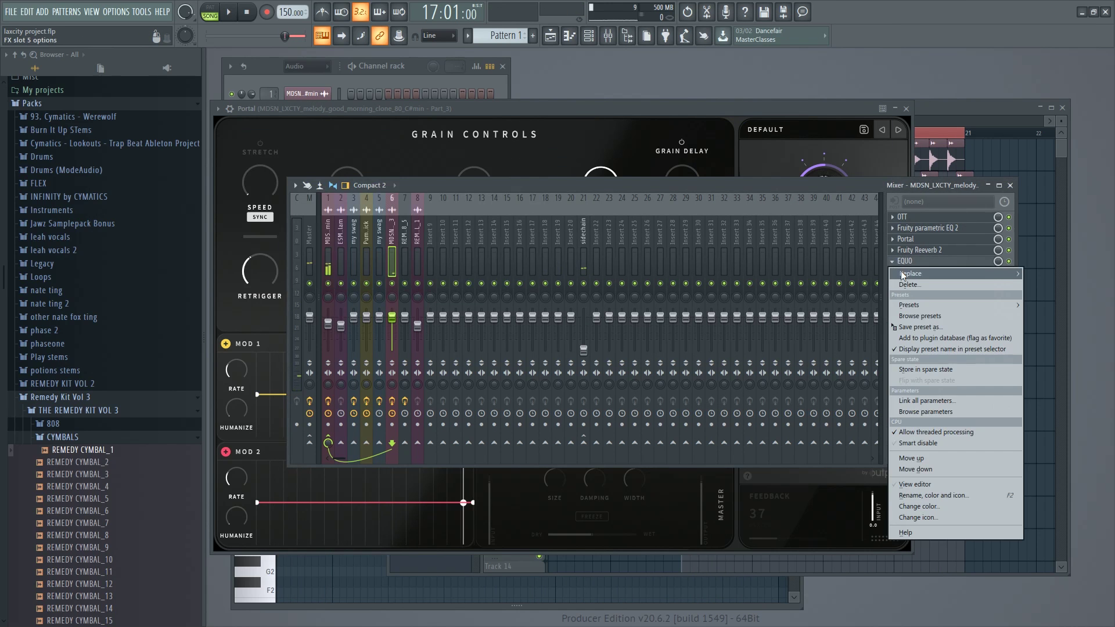
pyautogui.moveTo(911, 274)
pyautogui.click(751, 103)
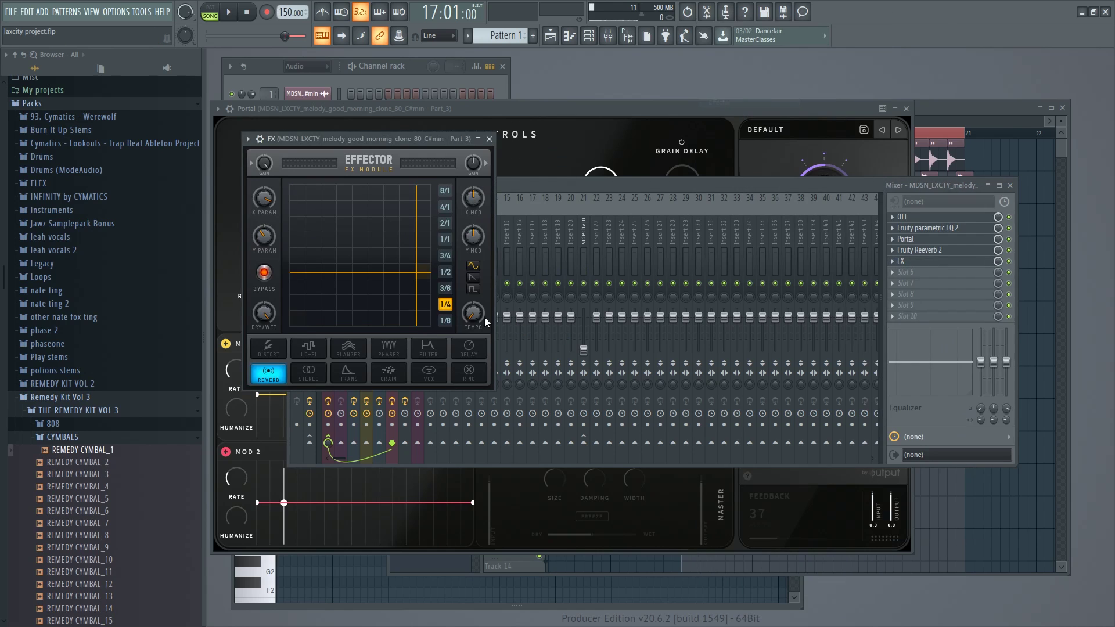
pyautogui.click(402, 273)
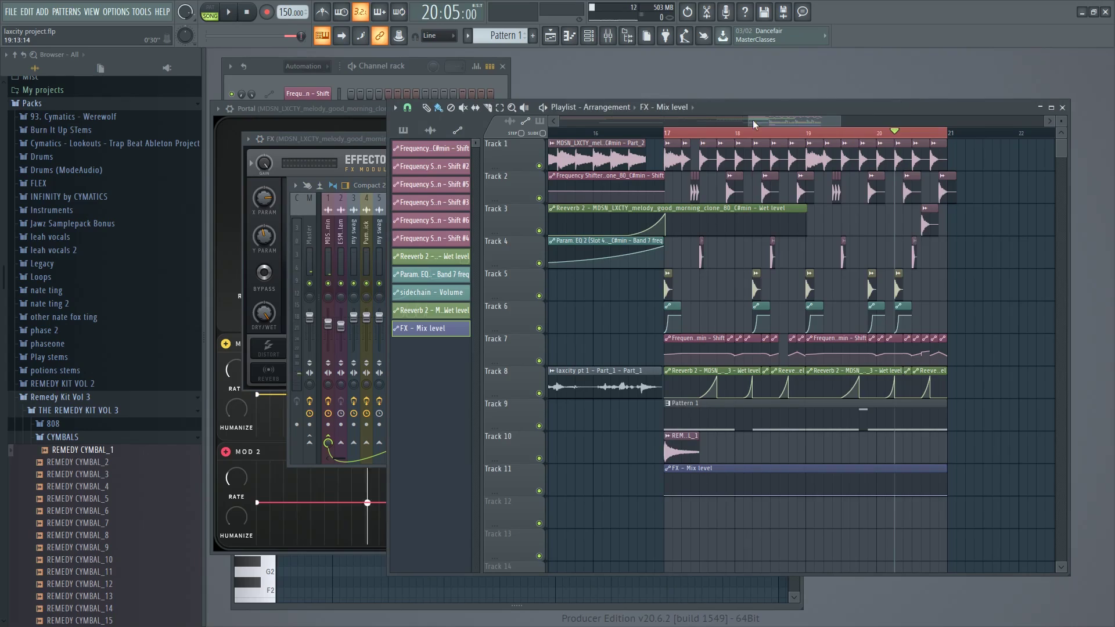
# Shape the FX mix-level automation on Track 11 into a square pulse over the beat before bar 19 during playback.
pyautogui.press('space')
pyautogui.scroll(2, 780, 126)
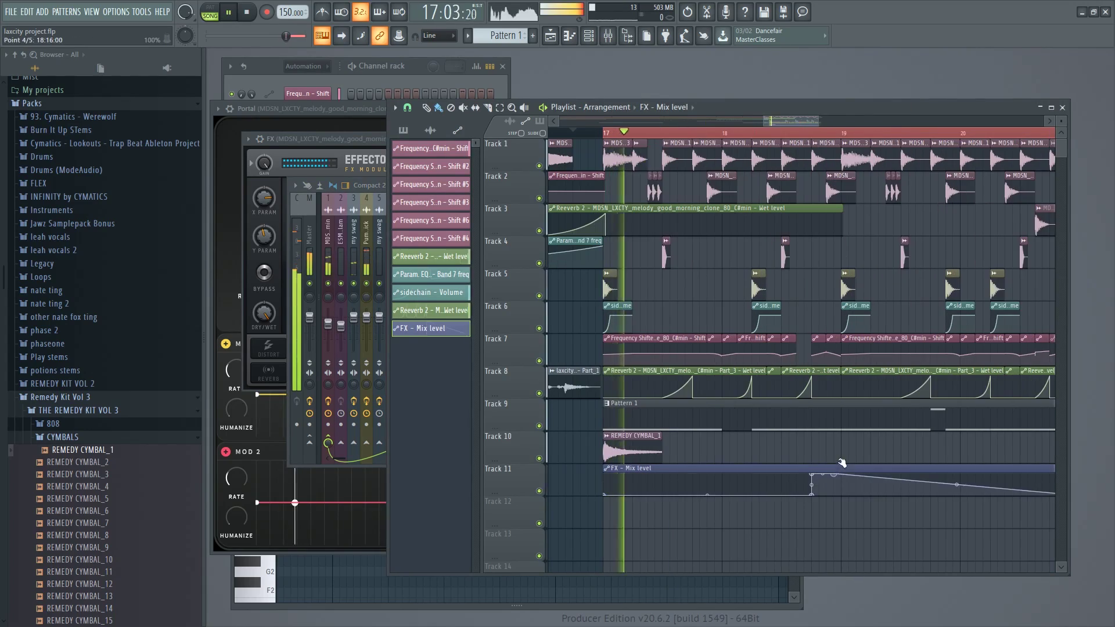
pyautogui.moveTo(843, 460); pyautogui.dragTo(809, 547)
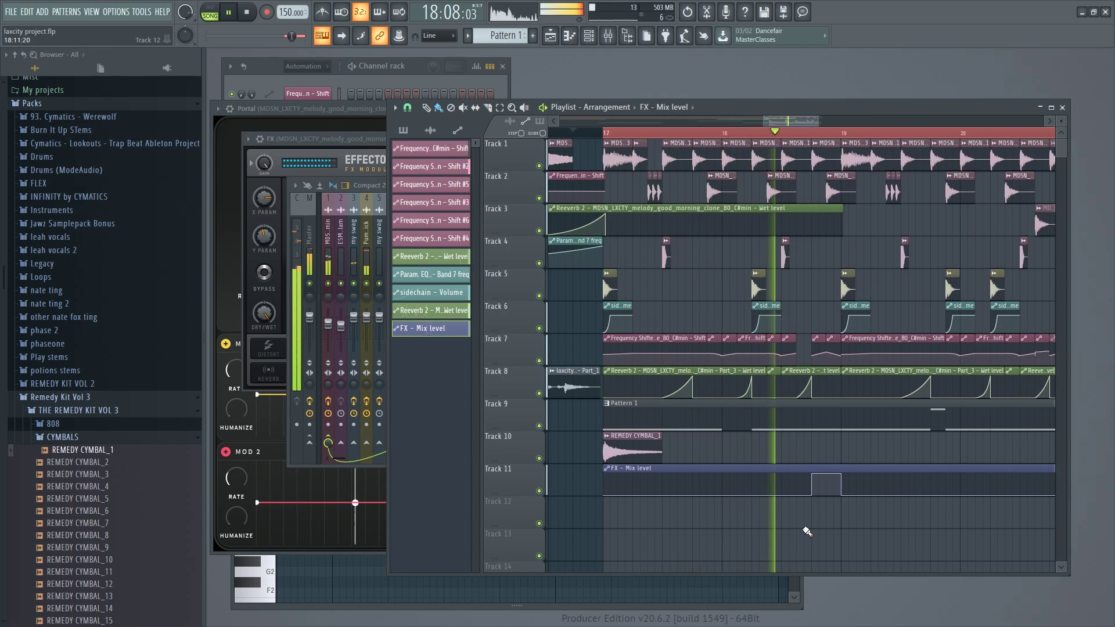
pyautogui.moveTo(812, 475); pyautogui.dragTo(813, 498)
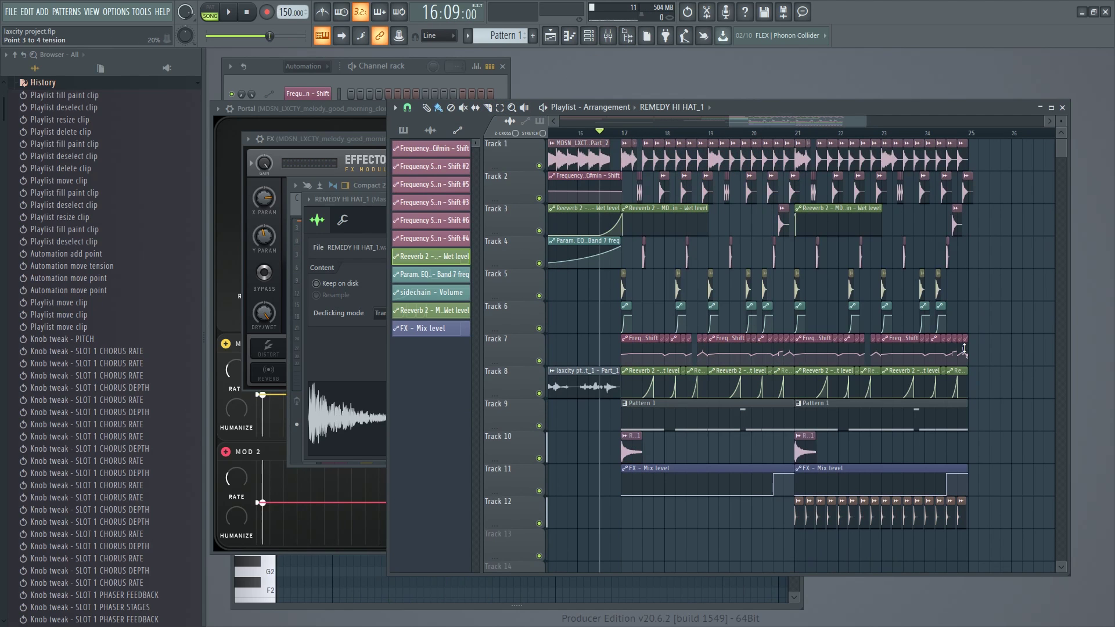
# Shorten the second Pattern 1 clip on Track 9 to end at bar 24 and edit Track 1's last melody slices.
pyautogui.moveTo(966, 414); pyautogui.dragTo(928, 425)
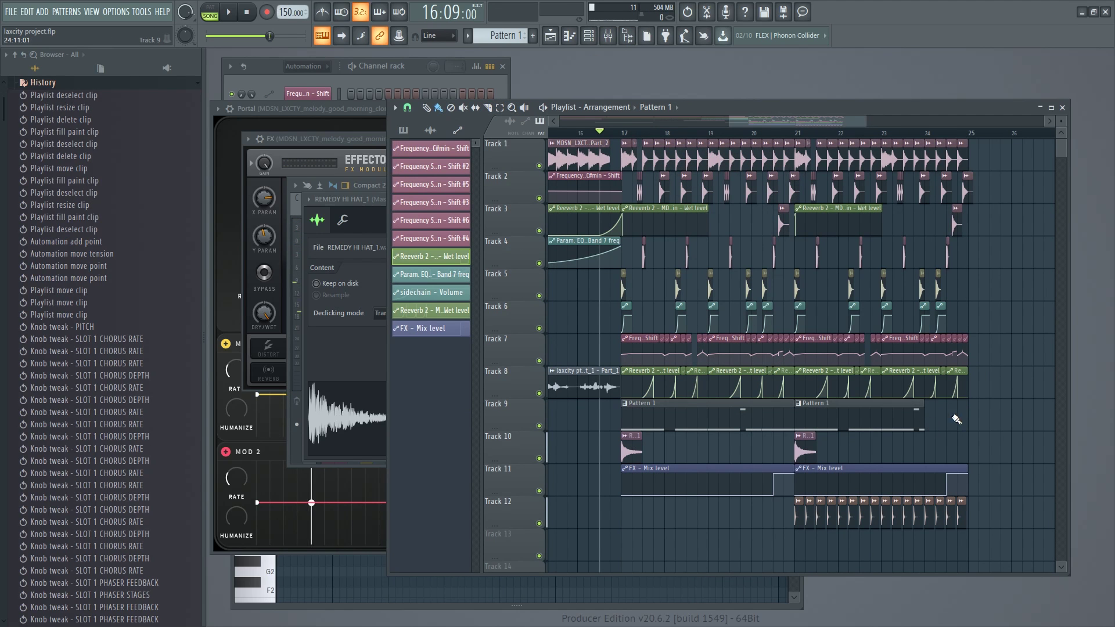
pyautogui.moveTo(937, 160); pyautogui.dragTo(967, 166)
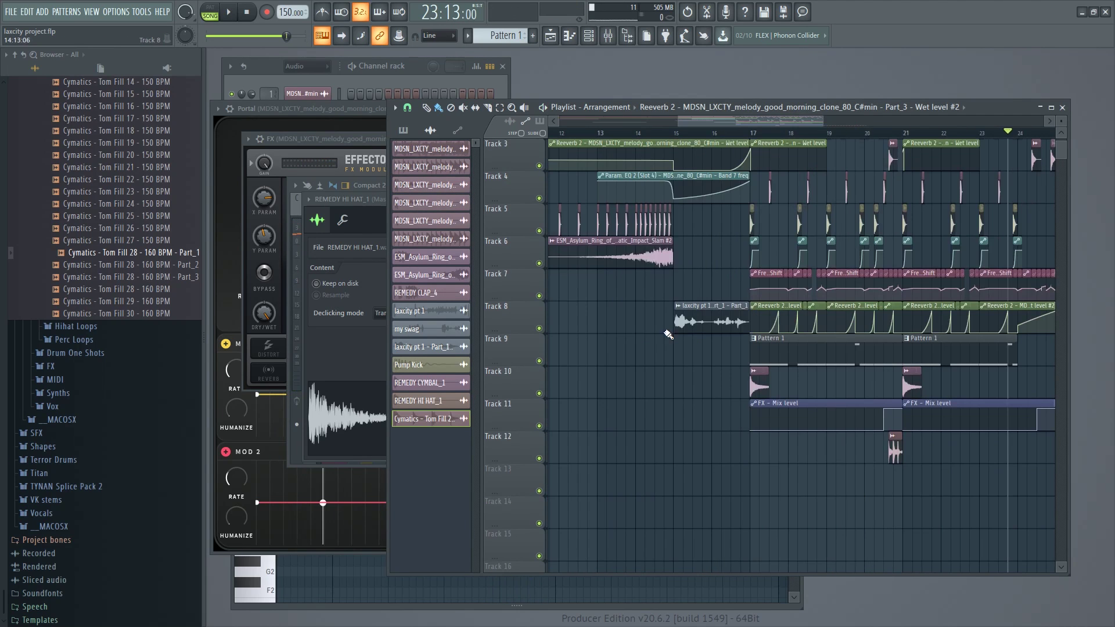
# Add another copy of the reversed impact riser on Track 10, leading up to bar 25.
pyautogui.moveTo(692, 251); pyautogui.dragTo(679, 378)
pyautogui.moveTo(929, 122); pyautogui.dragTo(599, 132)
pyautogui.moveTo(804, 120); pyautogui.dragTo(830, 121)
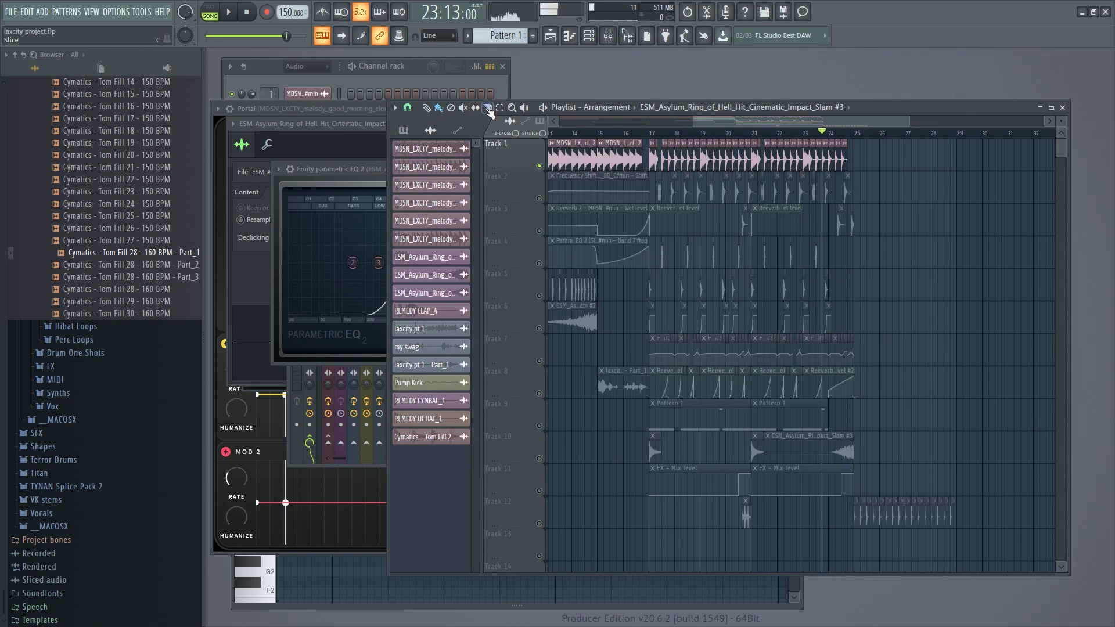
# Select the playlist section from 17:01:00 to 24:13:00 and play it back.
pyautogui.moveTo(655, 138); pyautogui.dragTo(853, 173)
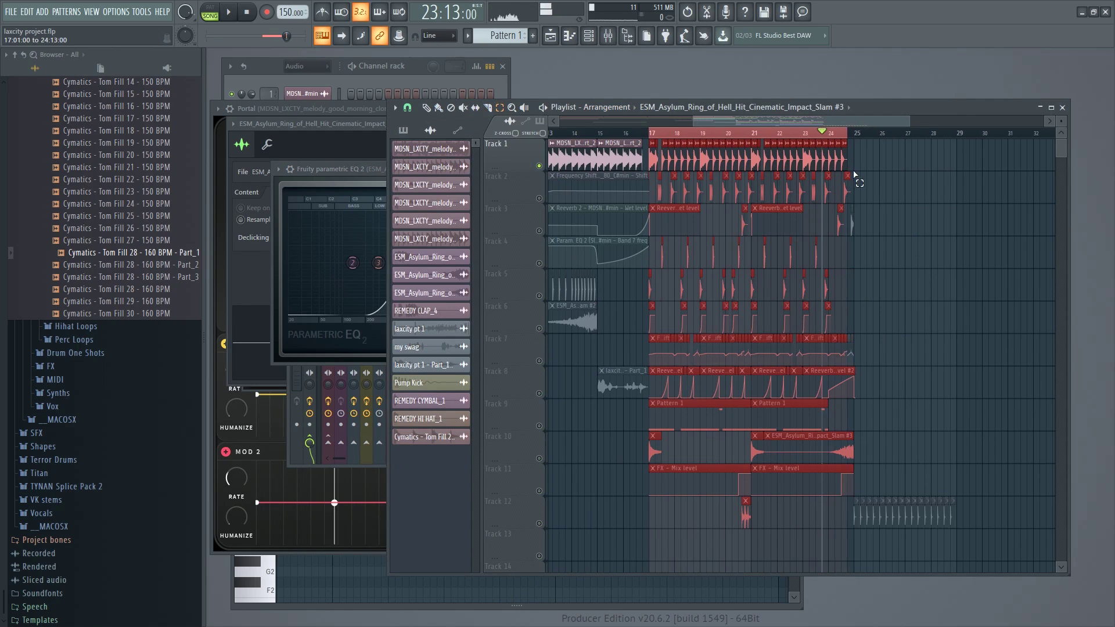
pyautogui.press('space')
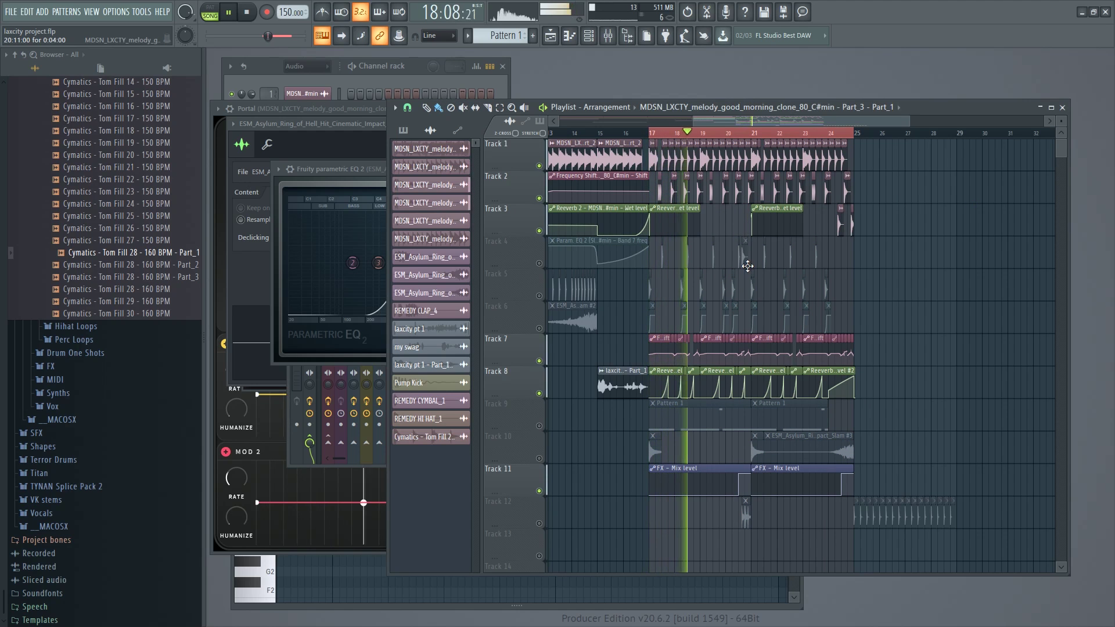
# Move the melody slice just before bar 21 from Track 4 to Track 3 and play the section from bar 17.
pyautogui.moveTo(744, 258); pyautogui.dragTo(744, 225)
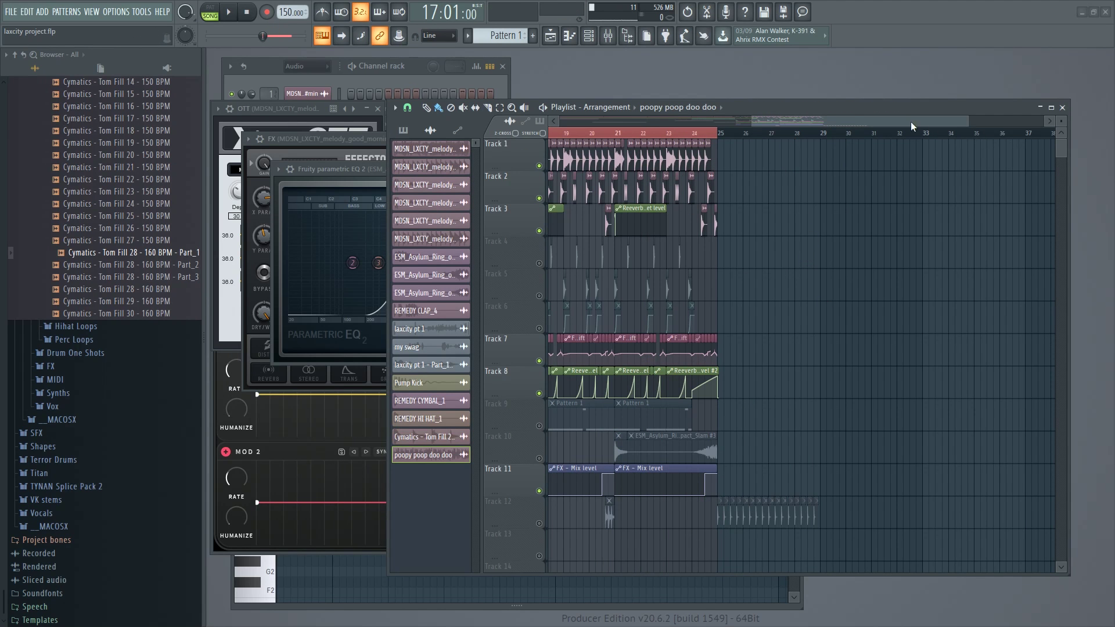
pyautogui.press('space')
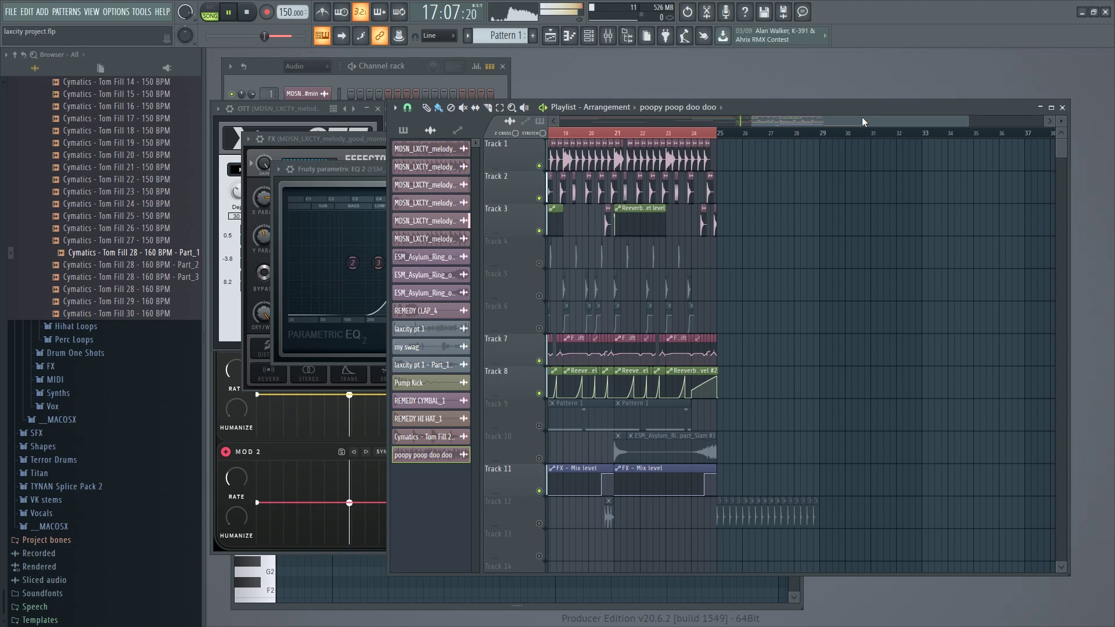
pyautogui.moveTo(966, 124); pyautogui.dragTo(862, 148)
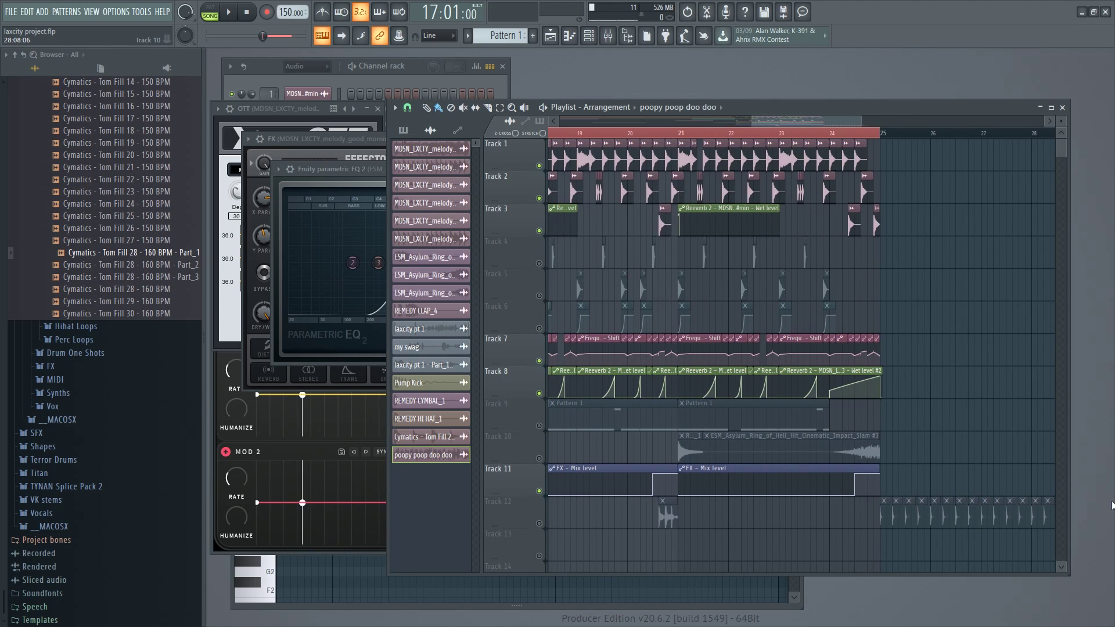
# Duplicate all clips from bars 17 to 25 on Tracks 1 to 12 so that the copy starts at bar 25.
pyautogui.click(910, 286)
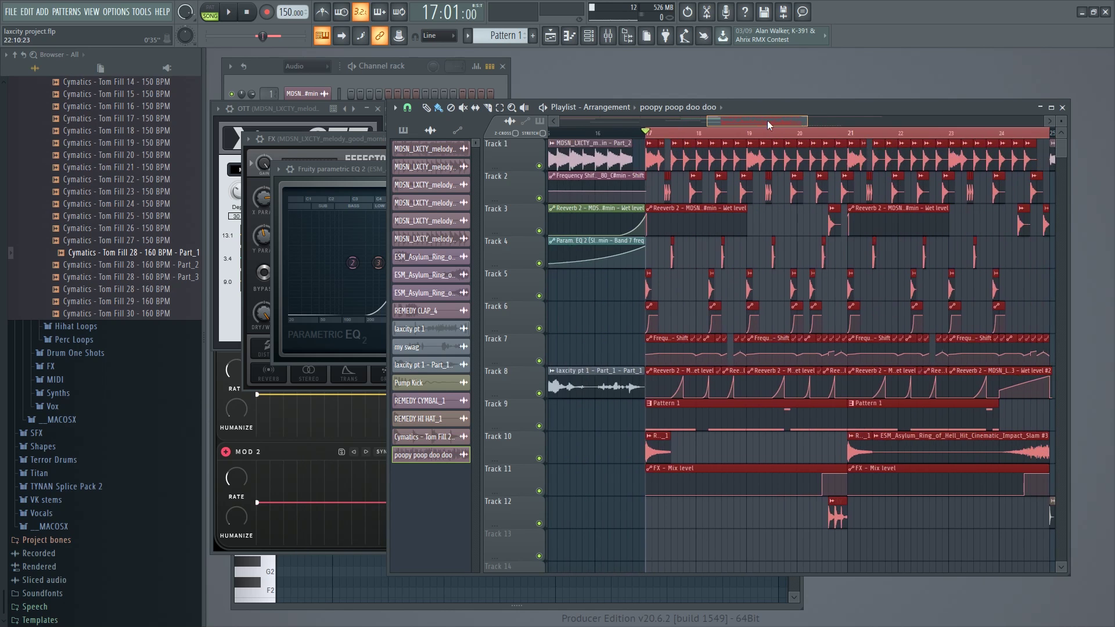
pyautogui.moveTo(768, 120); pyautogui.dragTo(910, 122)
pyautogui.rightClick(829, 164)
pyautogui.moveTo(673, 163); pyautogui.dragTo(637, 164)
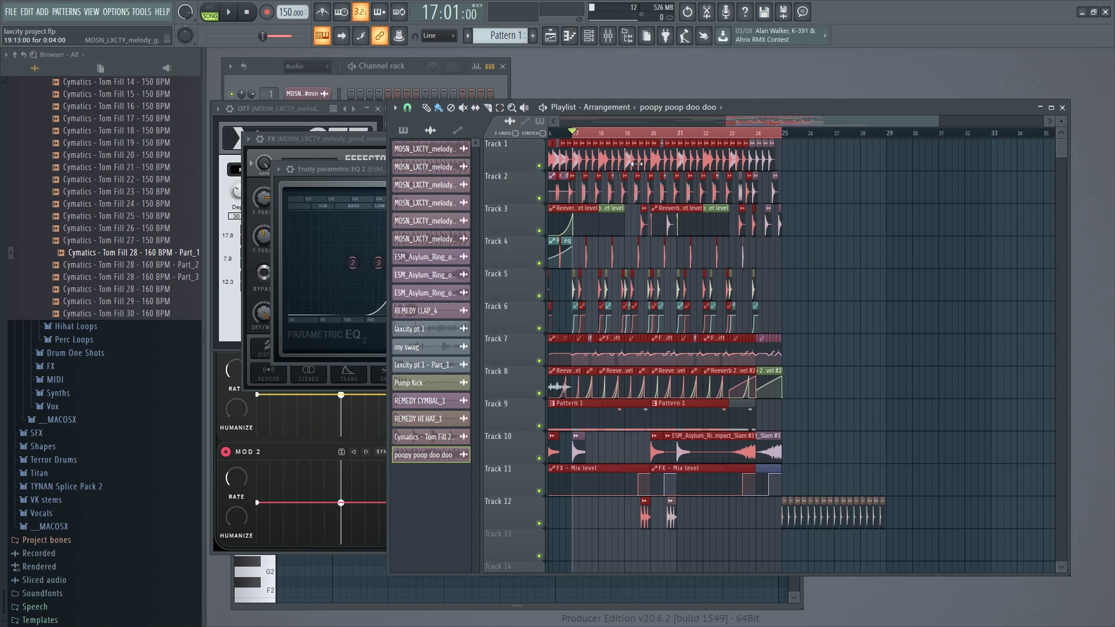
pyautogui.moveTo(588, 210)
pyautogui.mouseDown()
pyautogui.moveTo(836, 196)
pyautogui.moveTo(823, 195)
pyautogui.mouseUp()
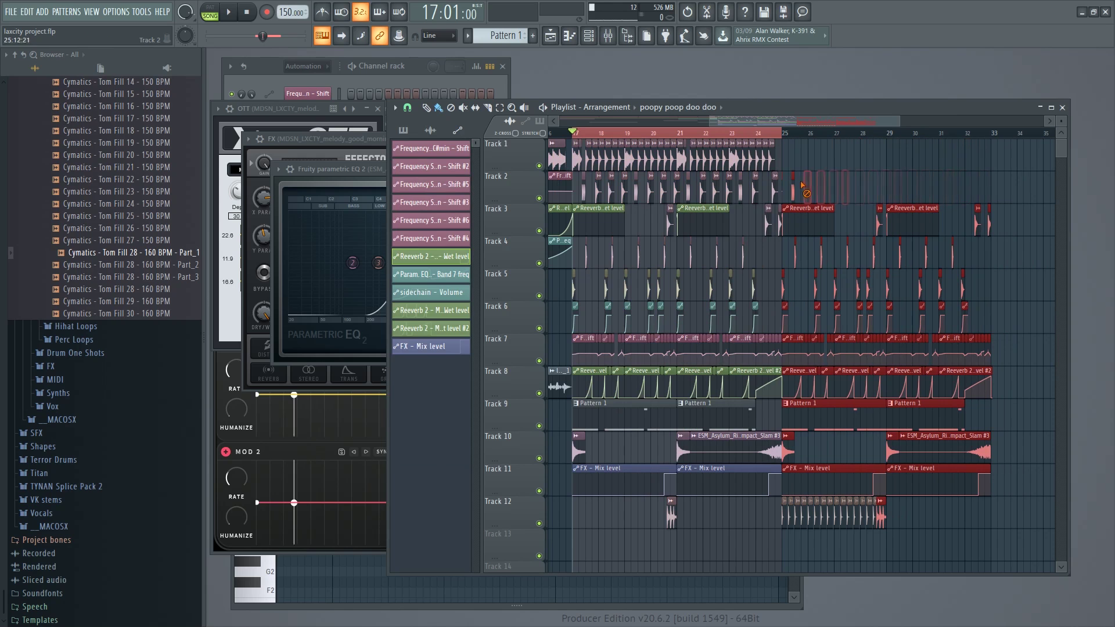
# Clear the copied clips on Tracks 1 and 2 after bar 25 and place the poopy poop doo doo sample on Track 1 at bar 25.
pyautogui.click(770, 140)
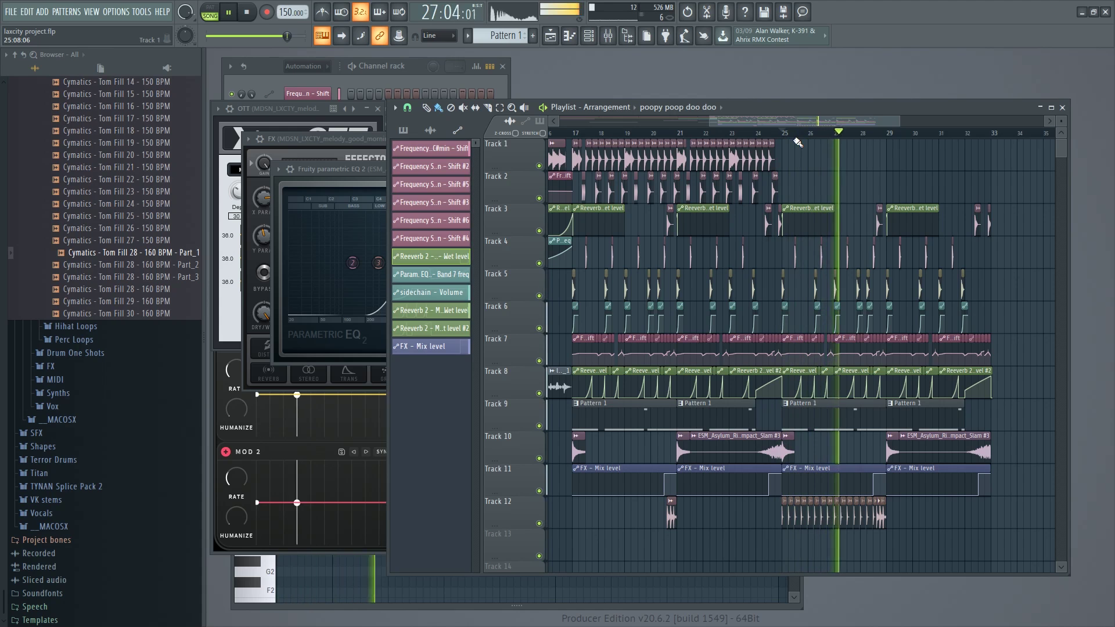
pyautogui.press('space')
pyautogui.click(794, 154)
# Route the poopy poop doo doo sample through mixer insert 10 to the sidechain track and adjust the sample's pitch.
pyautogui.doubleClick(794, 154)
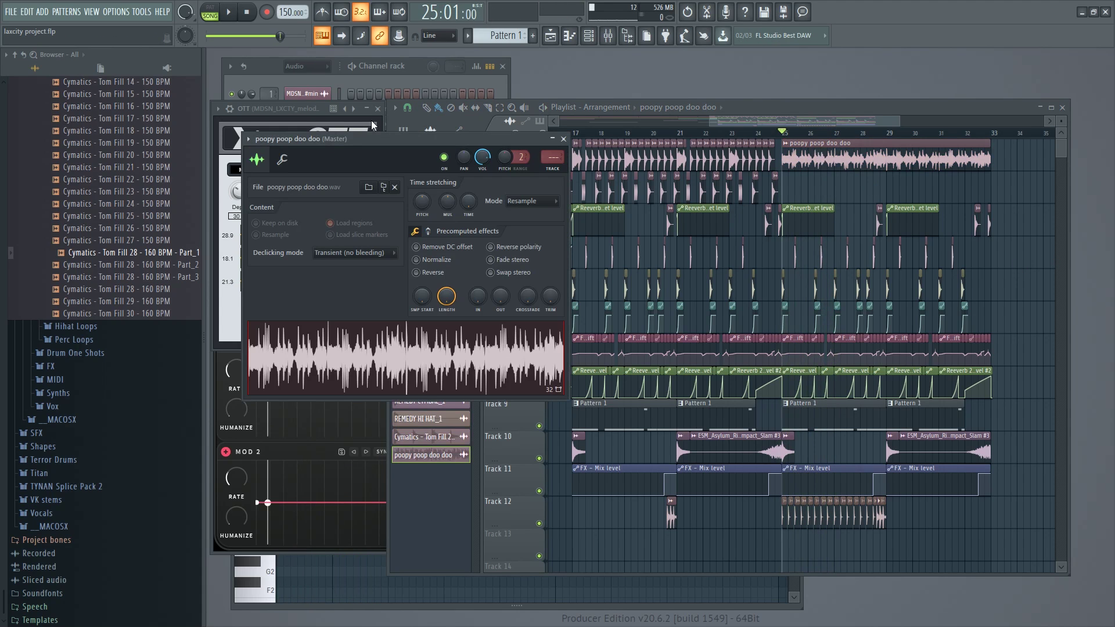
pyautogui.press('F9')
pyautogui.rightClick(586, 444)
pyautogui.click(610, 462)
pyautogui.press('F9')
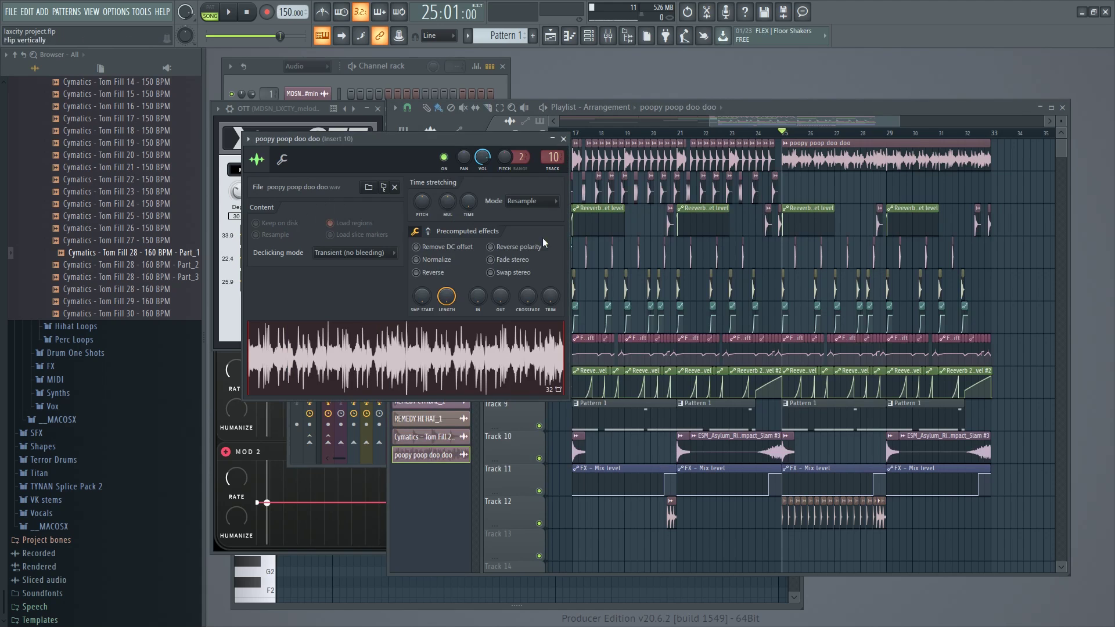
pyautogui.moveTo(429, 201); pyautogui.dragTo(438, 184)
pyautogui.click(845, 113)
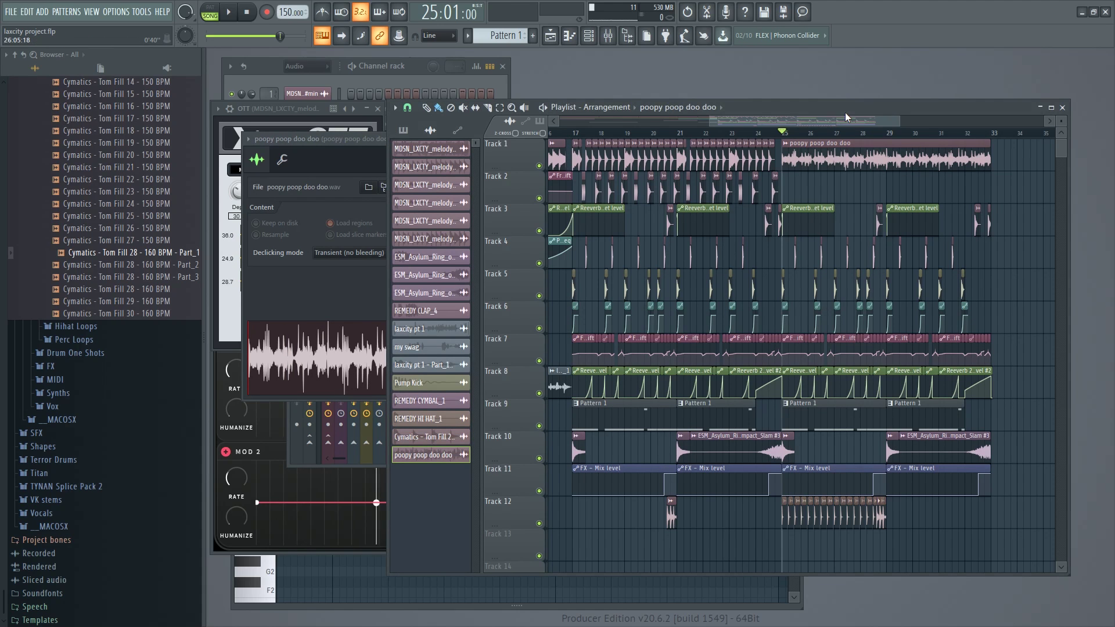
# Play the second drop from bar 25 and line up the REMEDY HI HAT_1 clips on Track 13 at bar 29.
pyautogui.press('space')
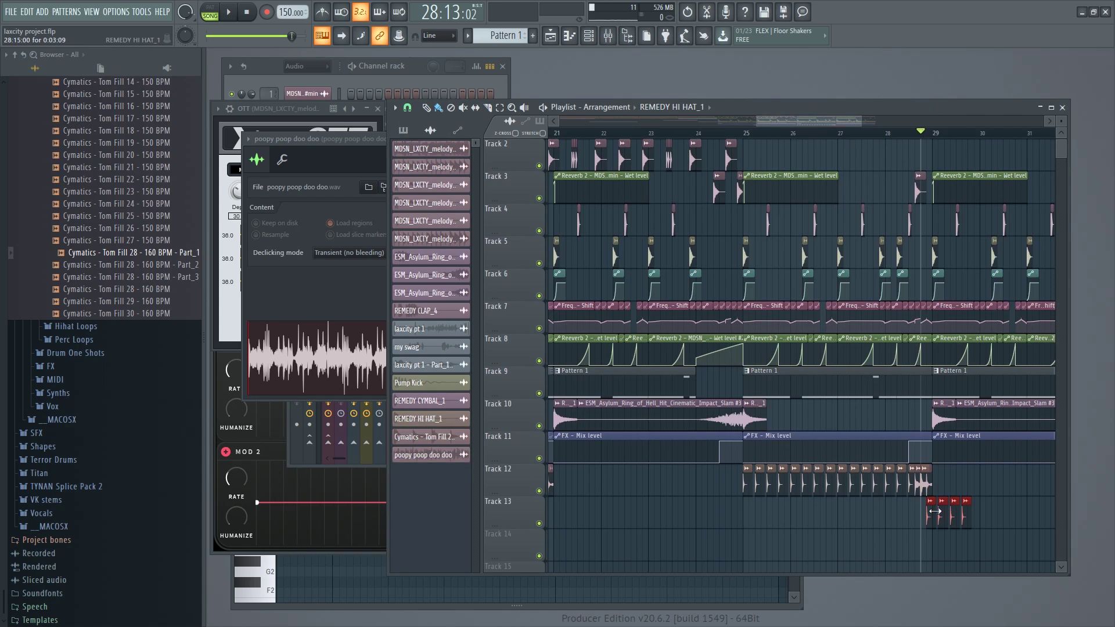
pyautogui.press('space')
pyautogui.moveTo(935, 512)
pyautogui.mouseDown()
pyautogui.moveTo(1048, 517)
pyautogui.moveTo(877, 518)
pyautogui.mouseUp()
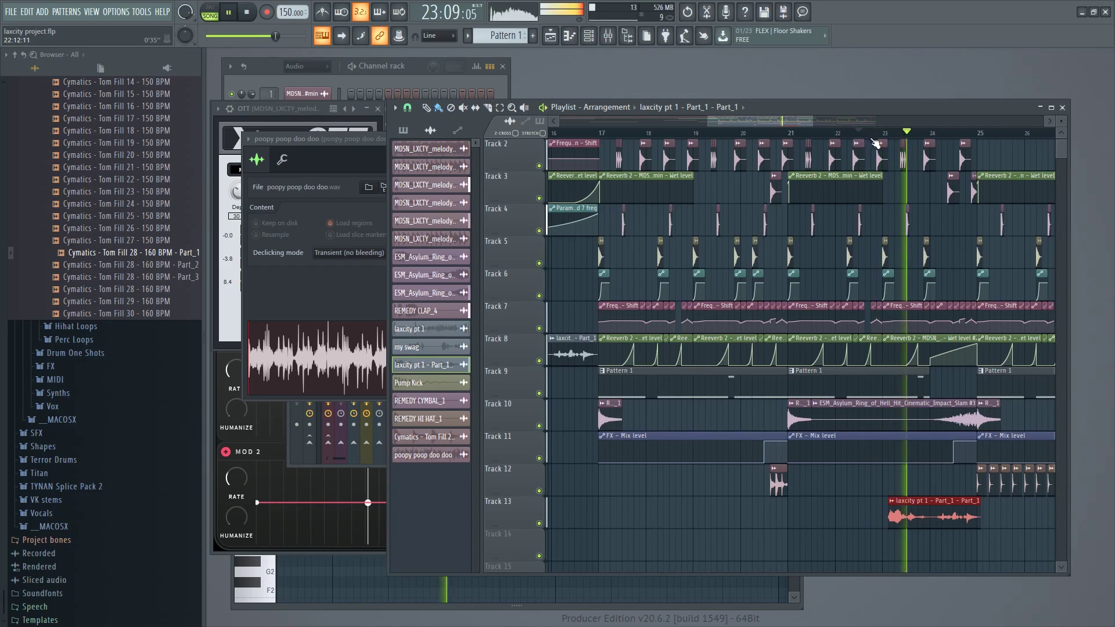
# Start the vocal clip on Track 13 at bar 24, tune its separate copy to -200 cents and raise its volume.
pyautogui.moveTo(929, 500); pyautogui.dragTo(923, 499)
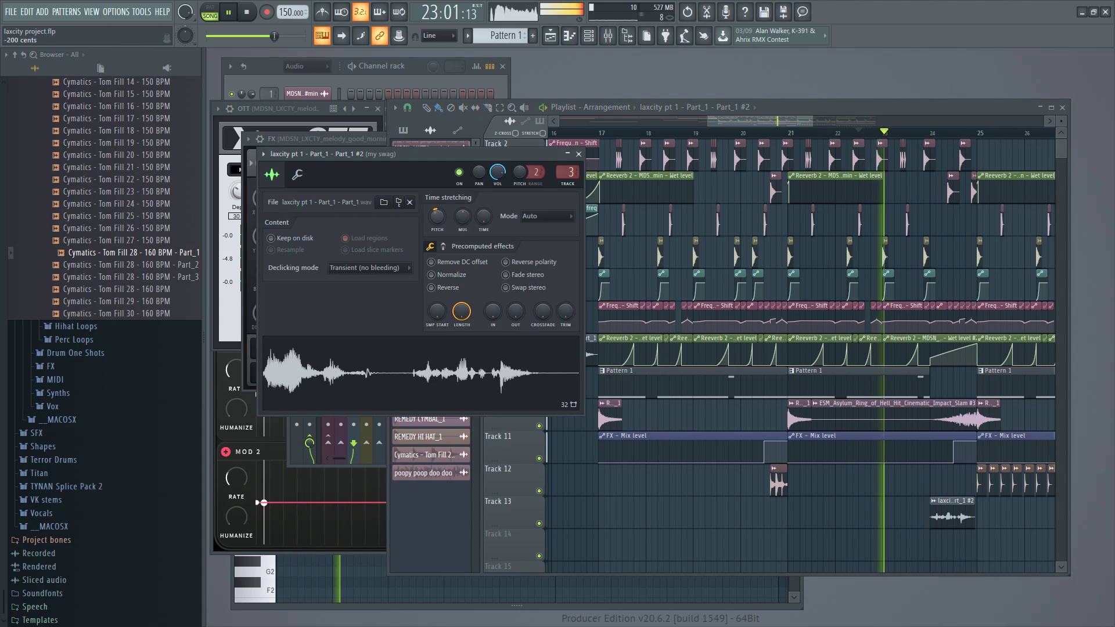
pyautogui.click(298, 175)
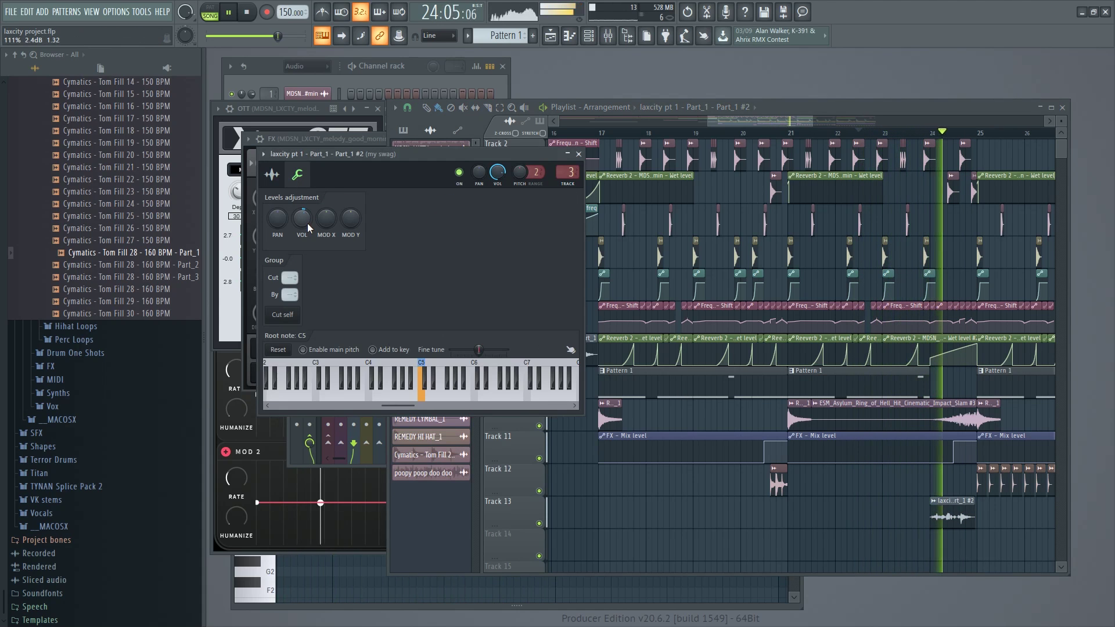
pyautogui.press('space')
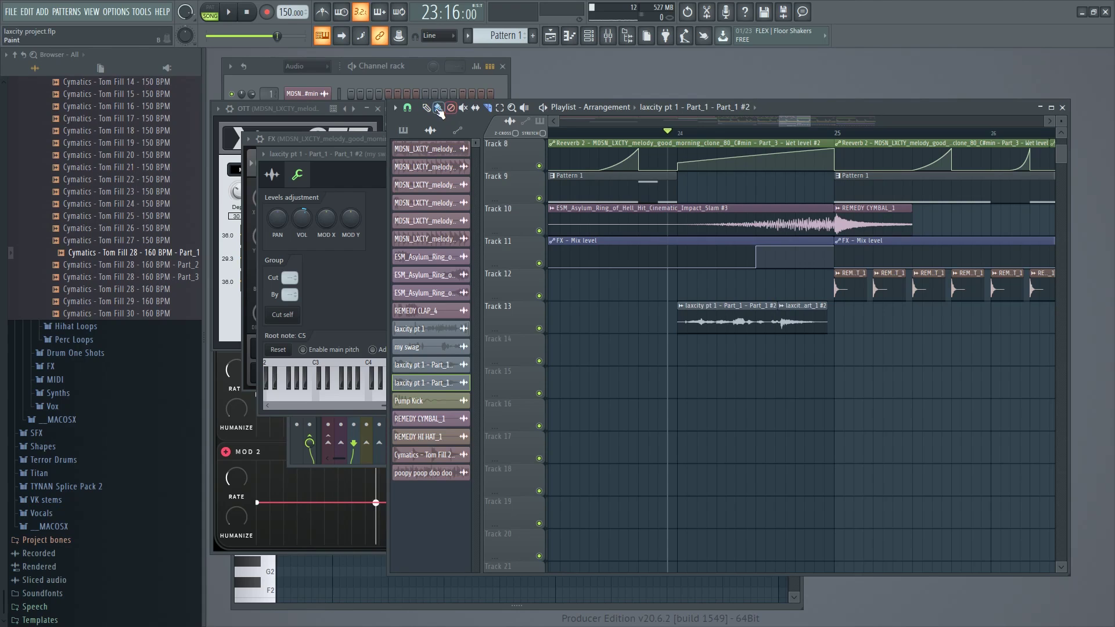
# Place the vocal's end slice on Track 13 at 25:05, 25:13, 26:05 and 26:13 during playback.
pyautogui.moveTo(787, 121); pyautogui.dragTo(799, 121)
pyautogui.press('space')
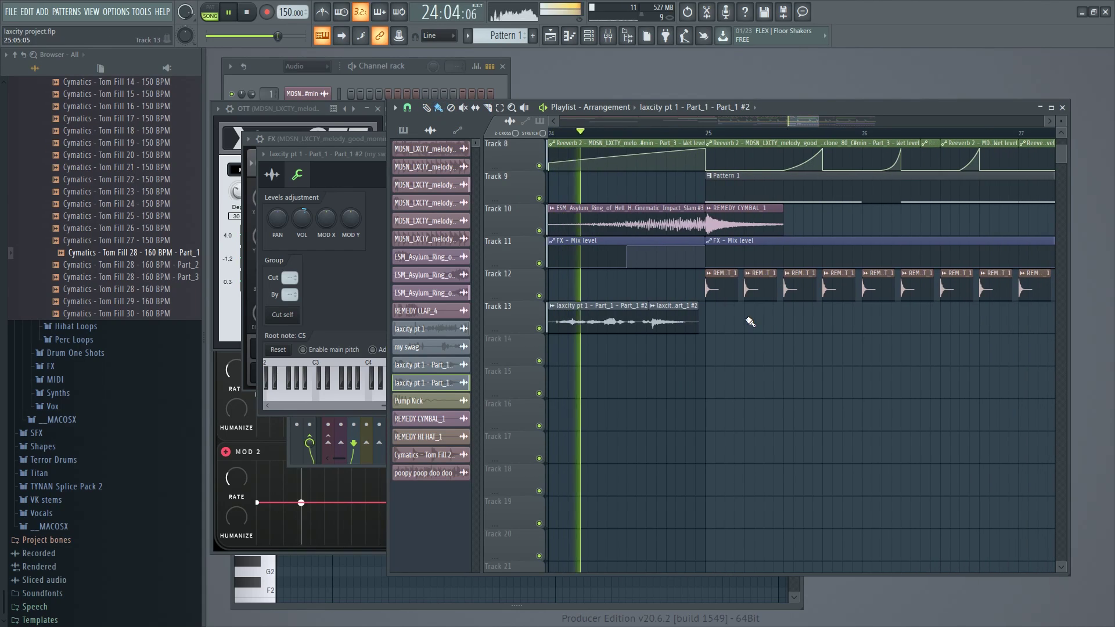
pyautogui.click(752, 322)
pyautogui.click(831, 322)
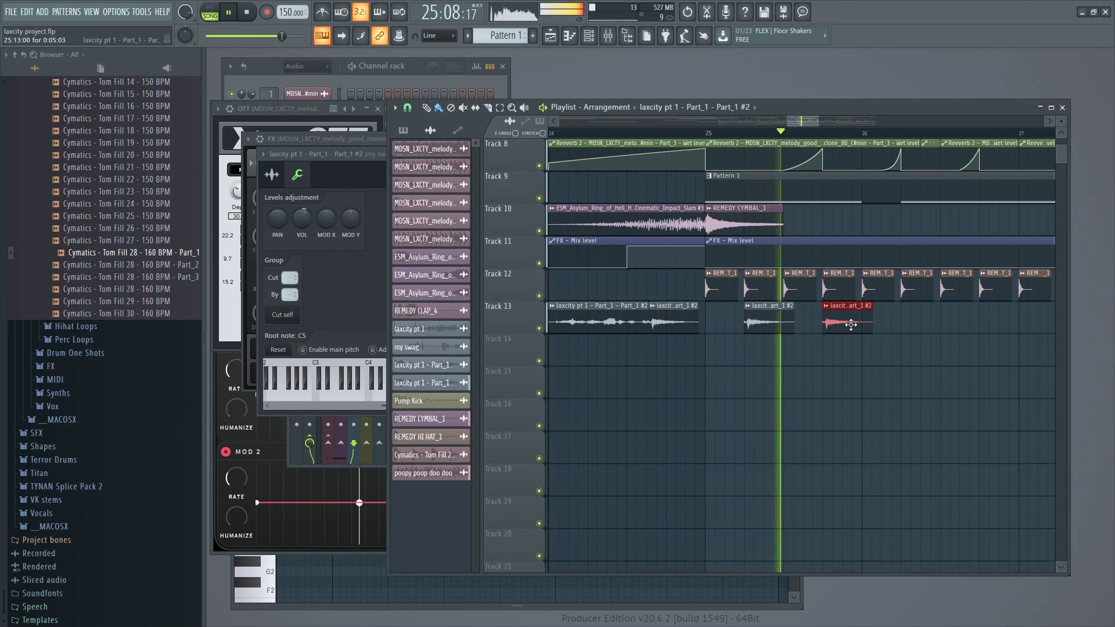
pyautogui.click(908, 324)
pyautogui.click(987, 322)
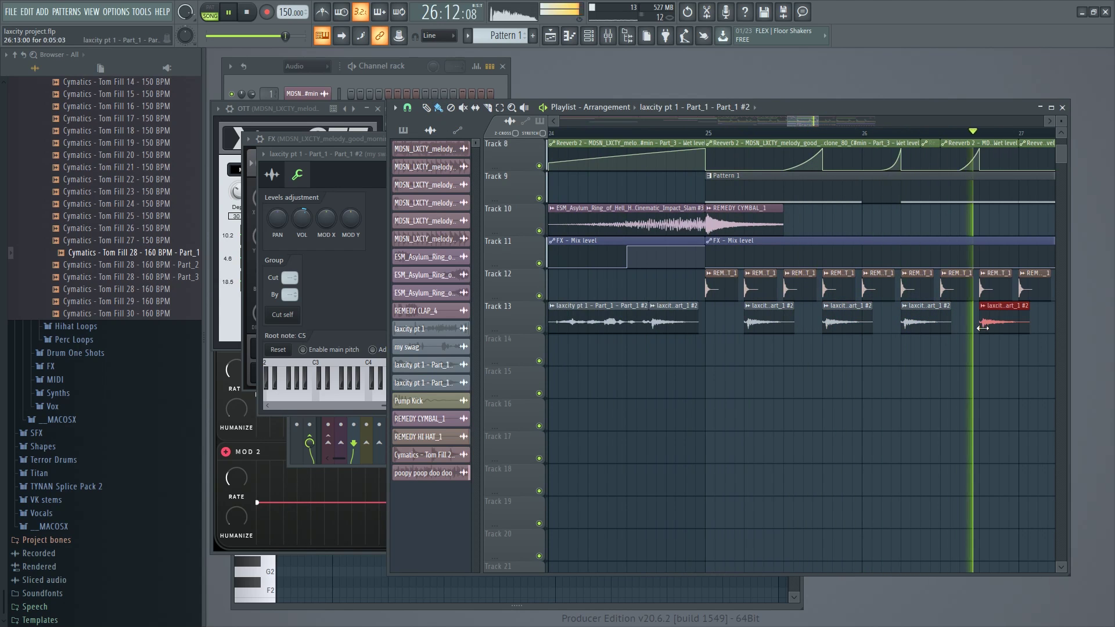
# Copy the vocal chop onto Track 15 at half-bar intervals from just before bar 29 to bar 31.
pyautogui.press('space')
pyautogui.click(749, 307)
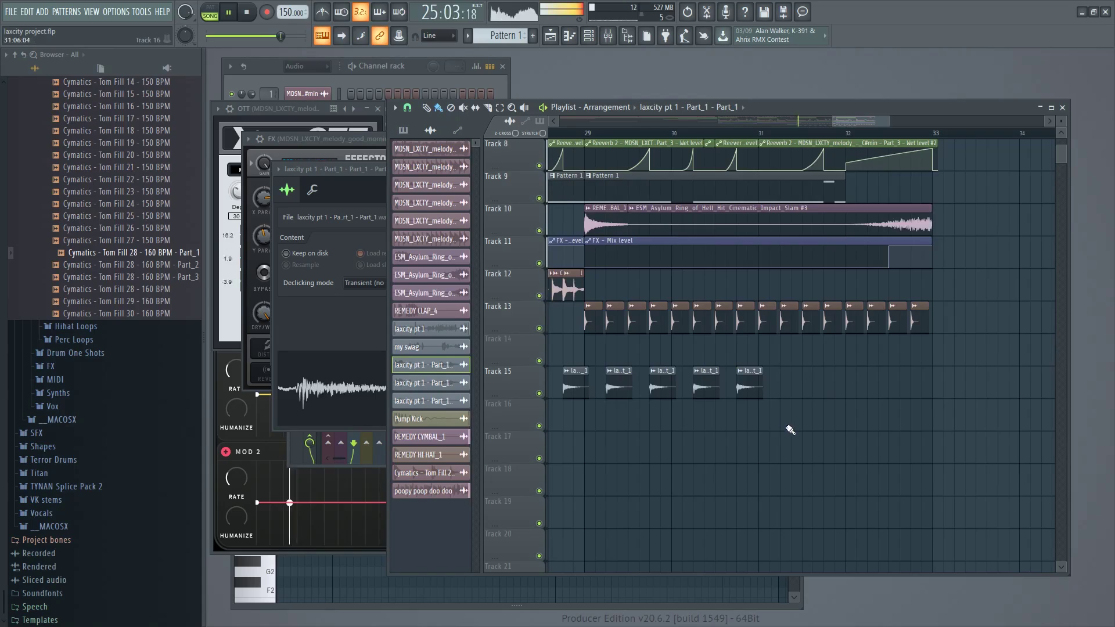
pyautogui.click(764, 417)
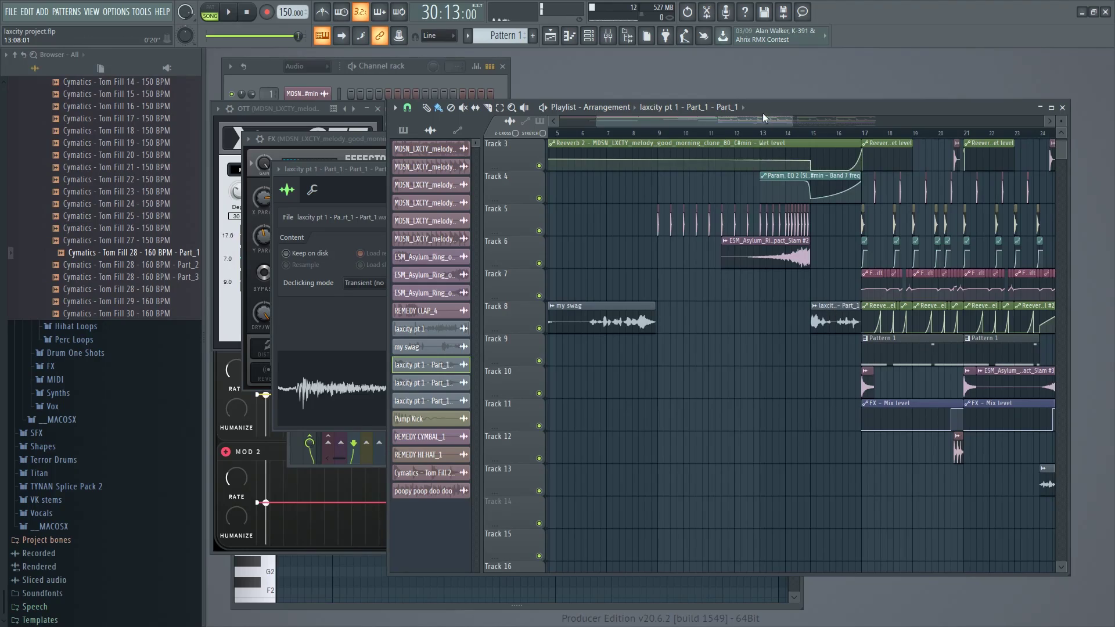
# Place a single vocal chop on Track 6 at bar 53 and play the selected section from bar 53 to 57.
pyautogui.hscroll(10, 824, 240)
pyautogui.click(766, 256)
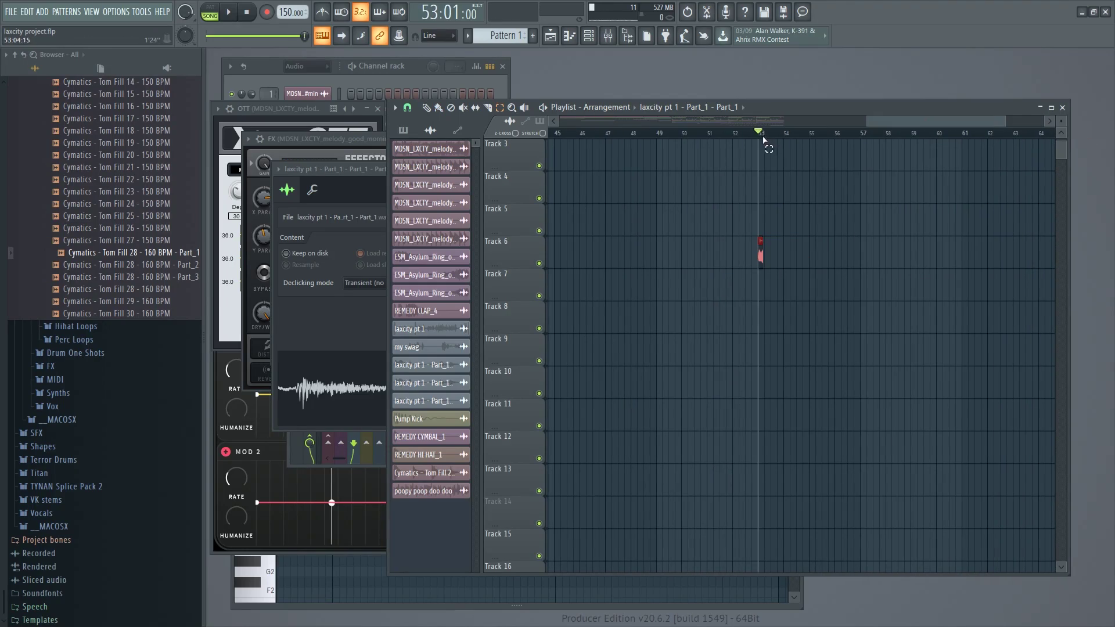
pyautogui.moveTo(761, 133); pyautogui.dragTo(860, 135)
pyautogui.press('space')
pyautogui.press('space')
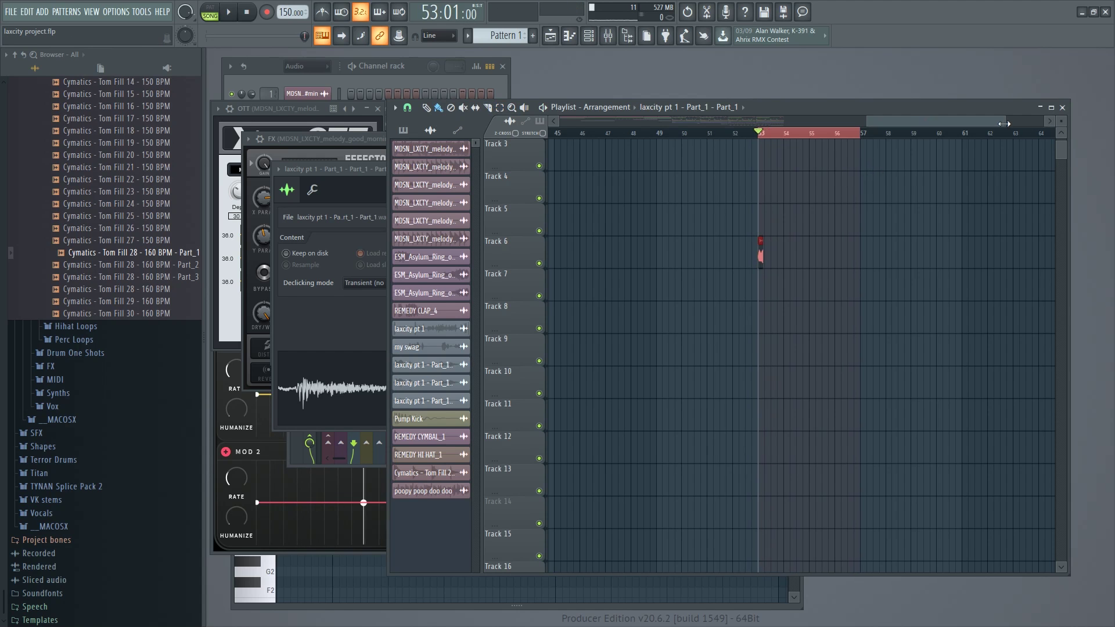
# Add Fruity Reeverb 2 to slot 4 of the my swag mixer track, raise its wet level and play the chop.
pyautogui.scroll(3, 746, 255)
pyautogui.press('F9')
pyautogui.click(930, 249)
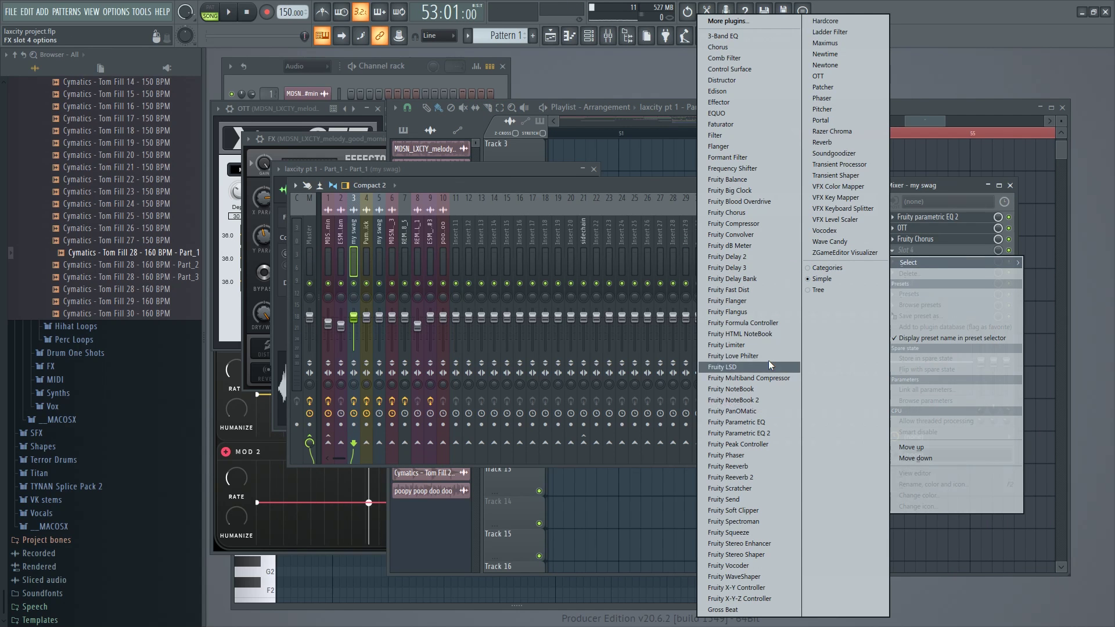
pyautogui.click(752, 477)
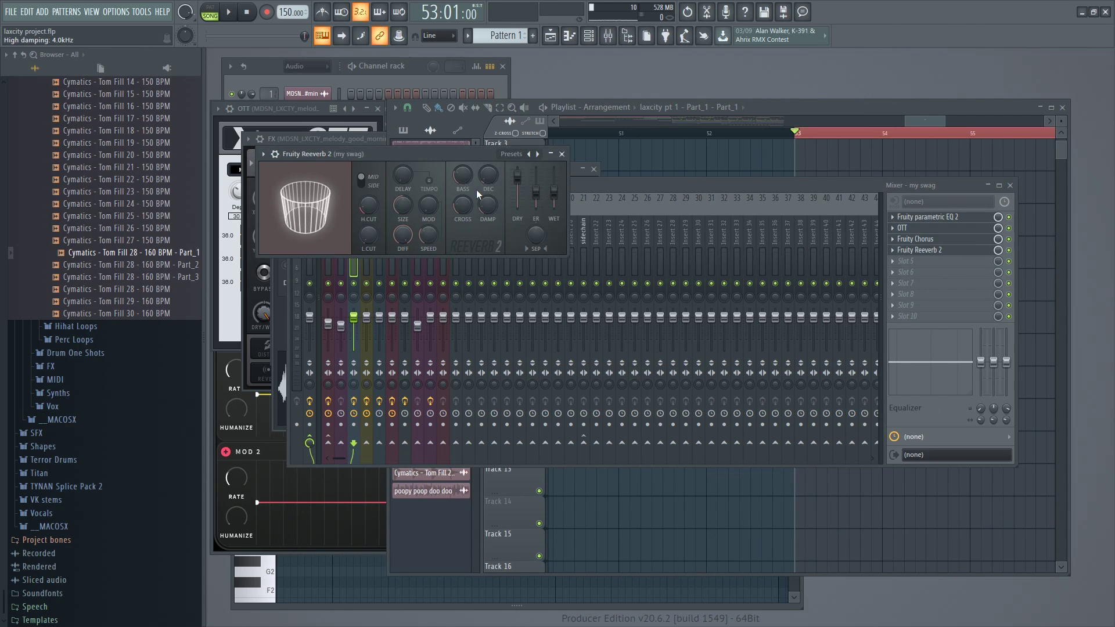
pyautogui.press('space')
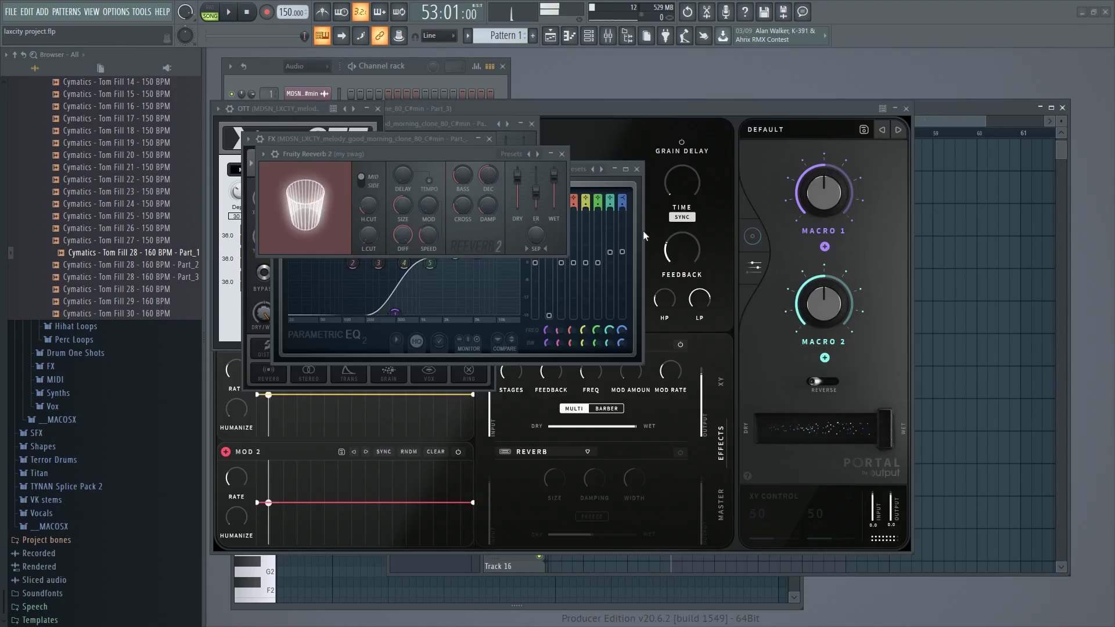
# Import the rendered yo i' reverb sample onto Track 13 near bar 52 and reverse it.
pyautogui.press('F9')
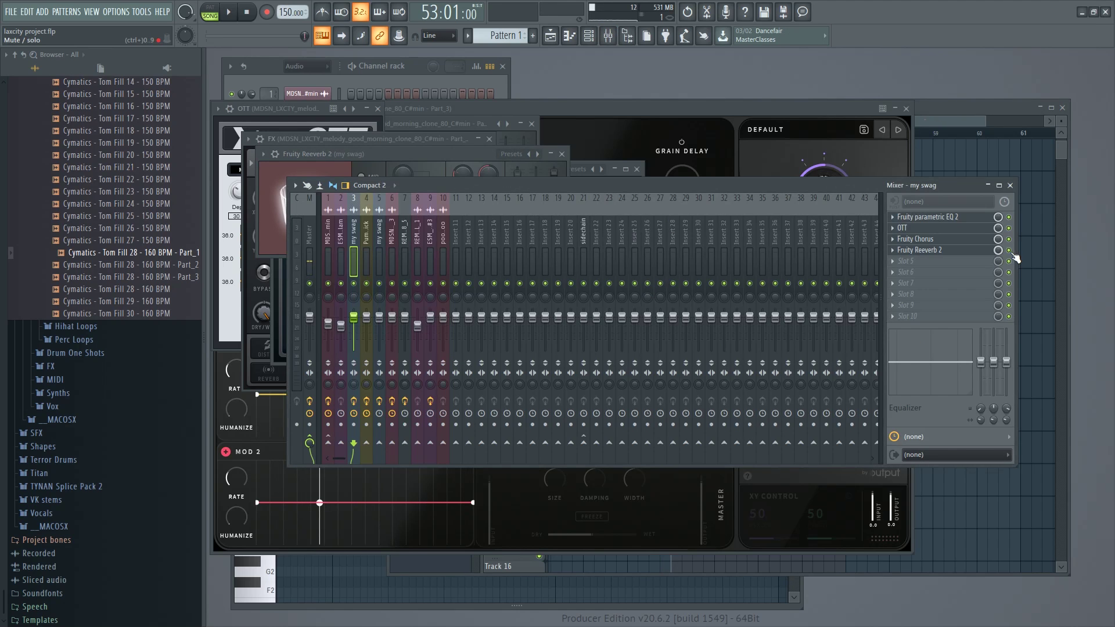
pyautogui.press('F5')
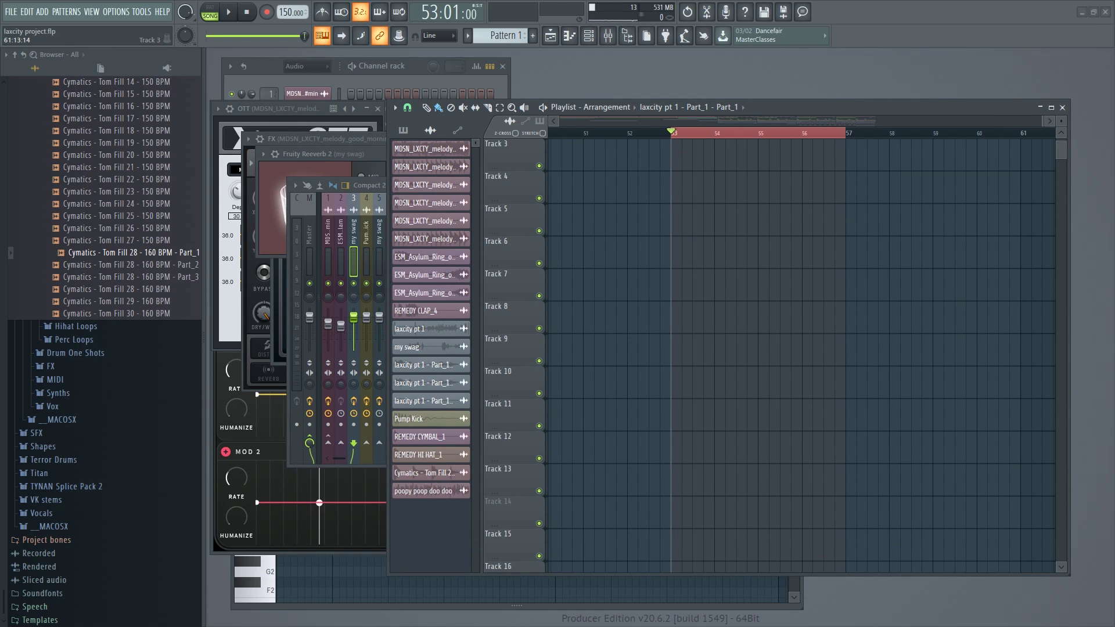
pyautogui.moveTo(944, 599); pyautogui.dragTo(659, 485)
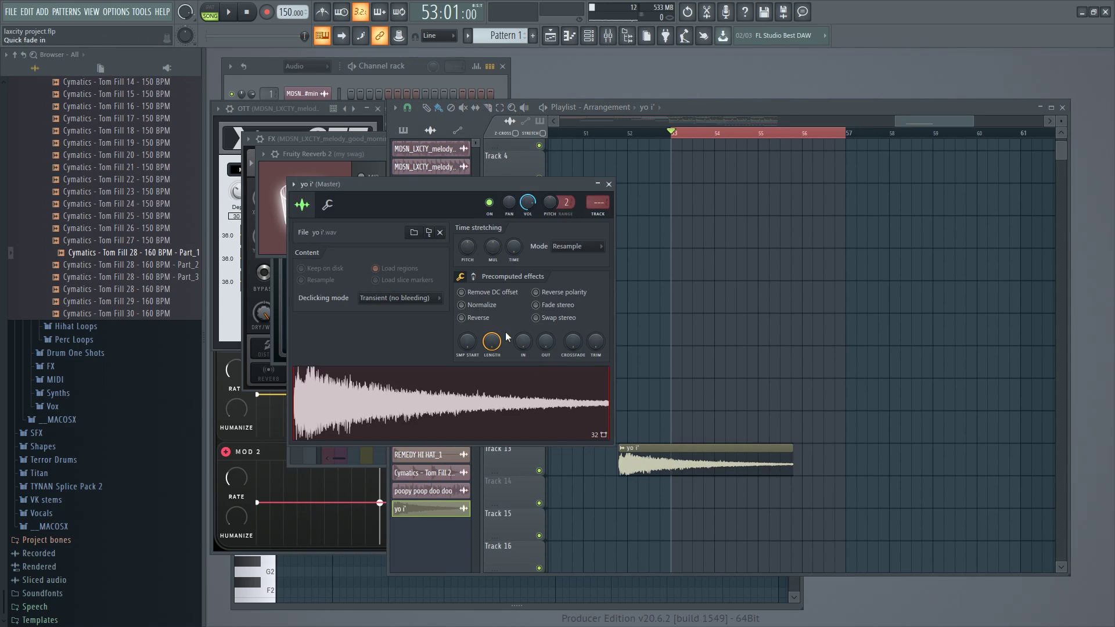
pyautogui.click(478, 318)
# Move the reversed yo i' clip to Track 7 so that it ends at bar 15, and play the build-up.
pyautogui.click(779, 463)
pyautogui.rightClick(779, 462)
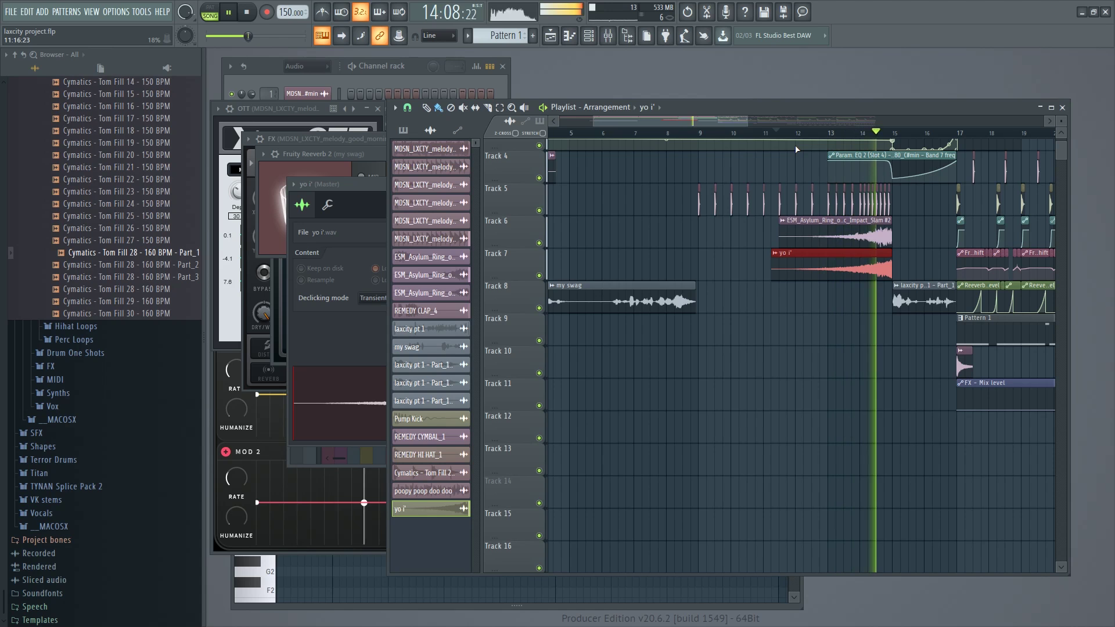
pyautogui.press('space')
# Nudge the vocal clip just after bar 15 on Track 8 slightly earlier and play it back.
pyautogui.moveTo(747, 121); pyautogui.dragTo(702, 126)
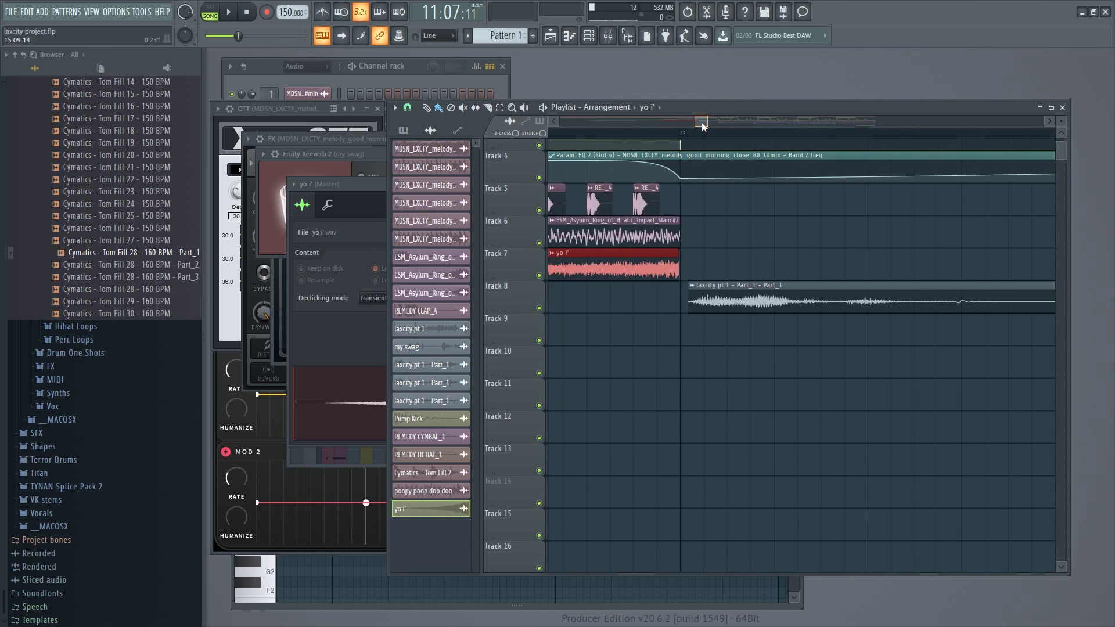
pyautogui.moveTo(748, 301); pyautogui.dragTo(736, 299)
pyautogui.press('space')
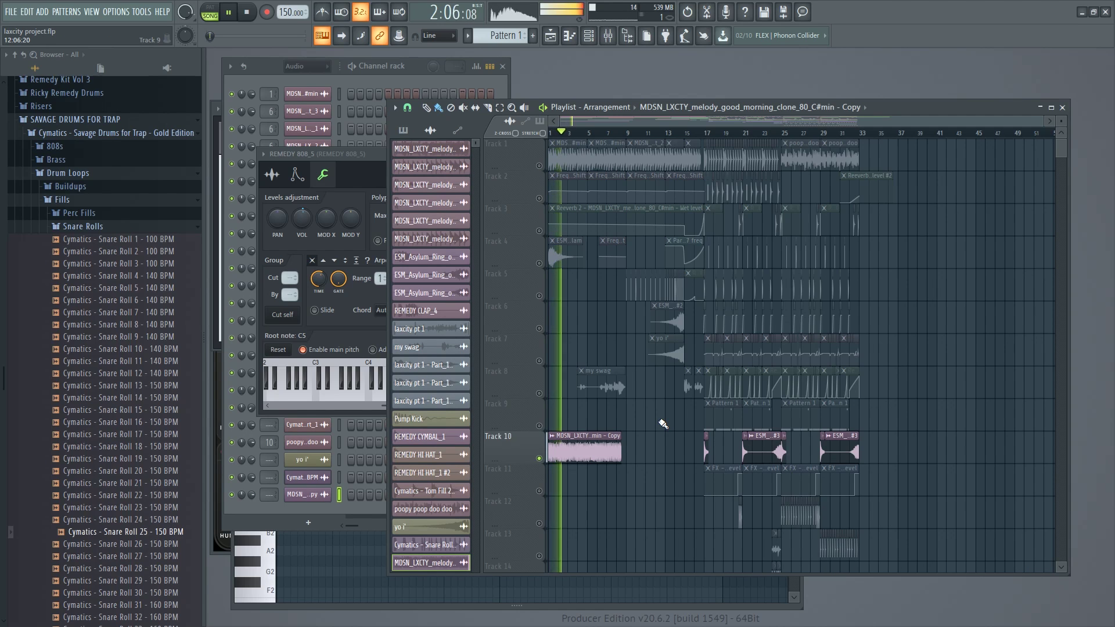
# Stop playback and delete the original melody copy at bar 1 of Track 10.
pyautogui.press('space')
pyautogui.rightClick(584, 450)
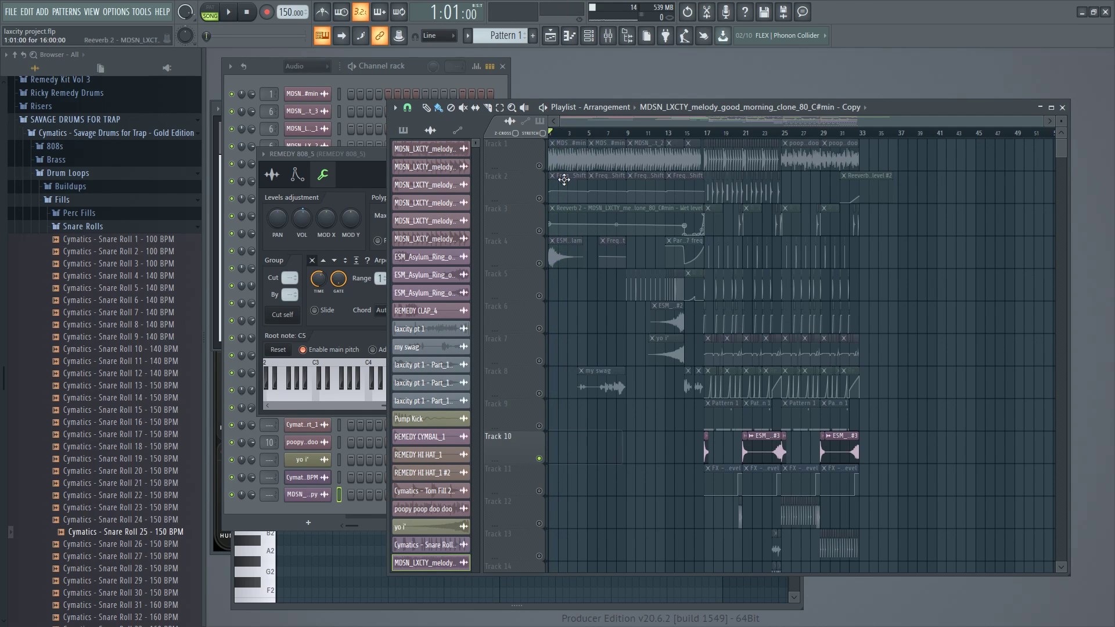
# Solo Track 1, open its Part_2 melody sample and listen to it with the effects of mixer insert 1 toggled.
pyautogui.click(540, 167)
pyautogui.doubleClick(644, 159)
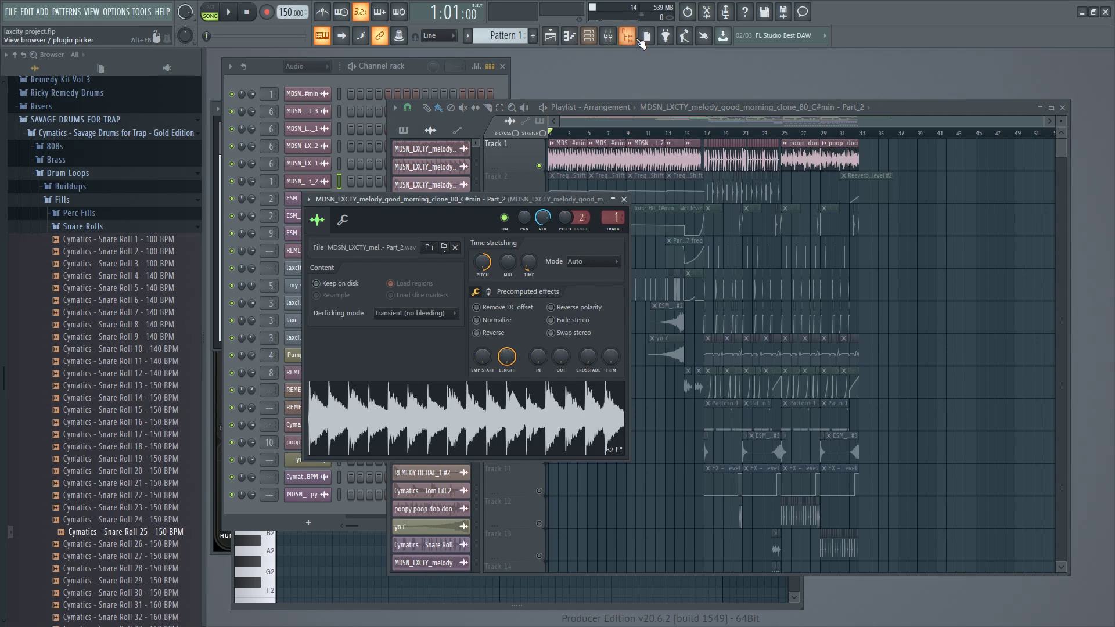
pyautogui.press('F9')
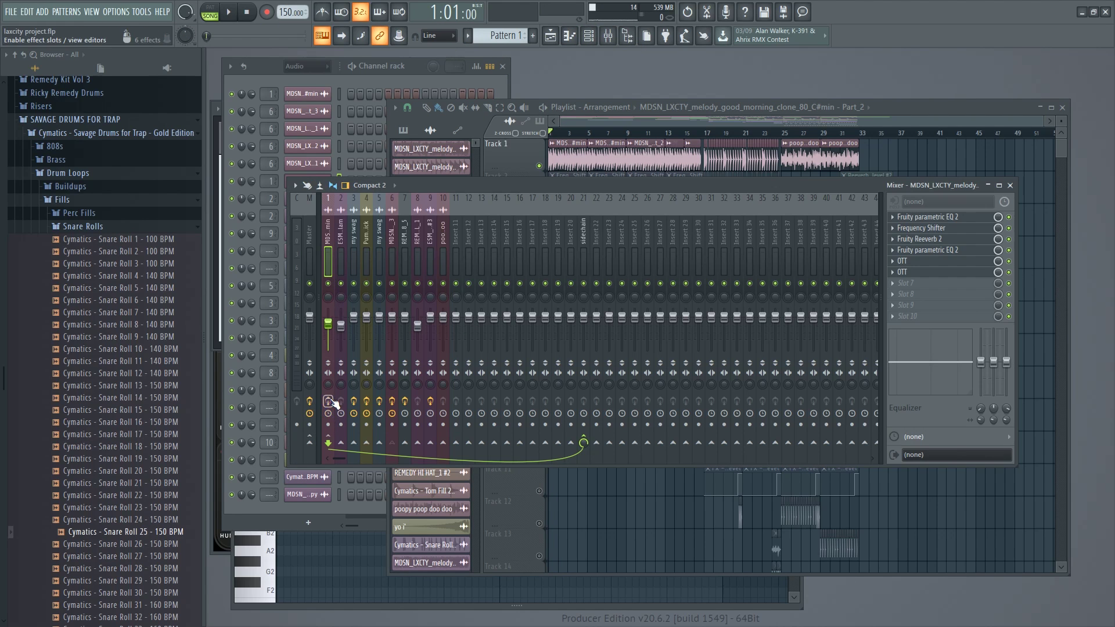
pyautogui.press('space')
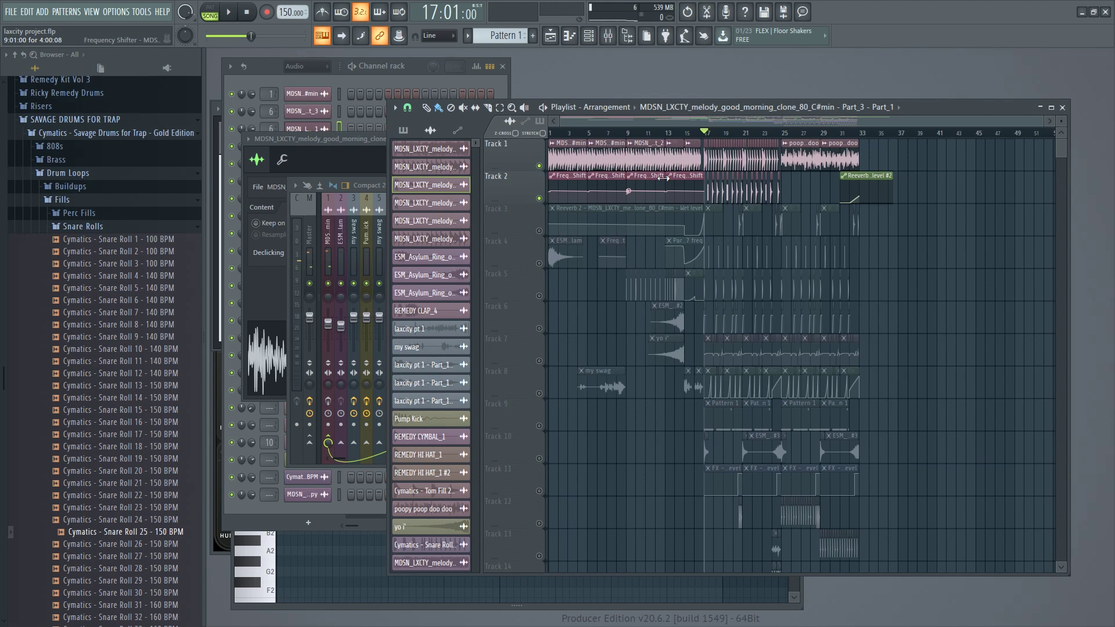
# Play the drop from bar 17 with only Tracks 1 and 2 audible, and bring up the melody insert's effects in the mixer.
pyautogui.press('space')
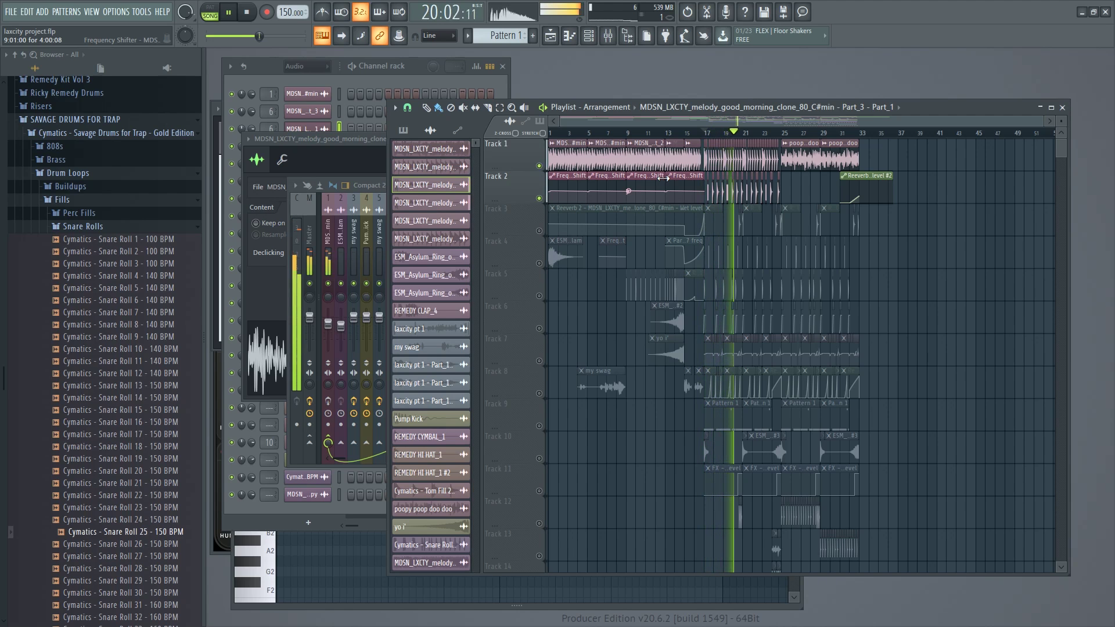
pyautogui.press('space')
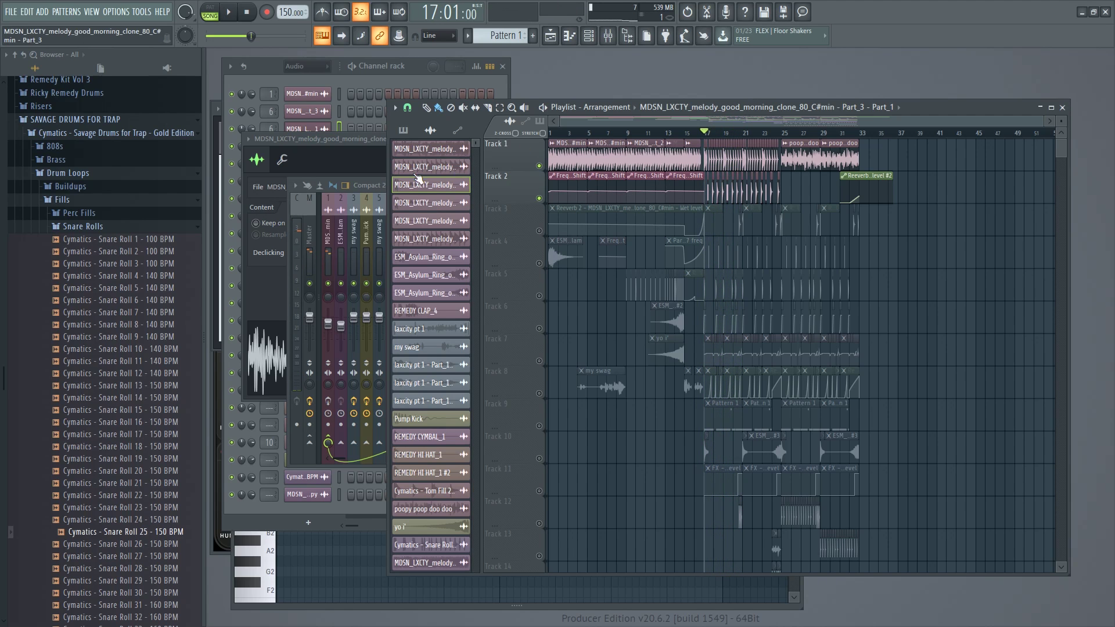
pyautogui.click(378, 185)
pyautogui.click(404, 401)
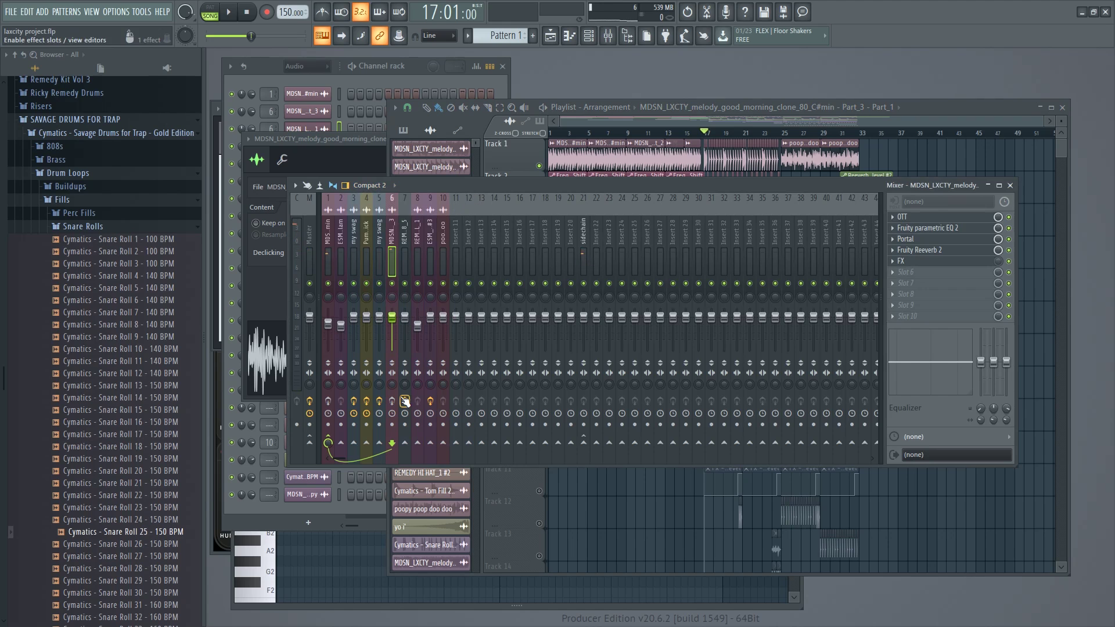
# Unmute Tracks 3, 7, 8 and 11 alongside Tracks 1 and 2, and play the drop from bar 17.
pyautogui.press('space')
pyautogui.click(532, 141)
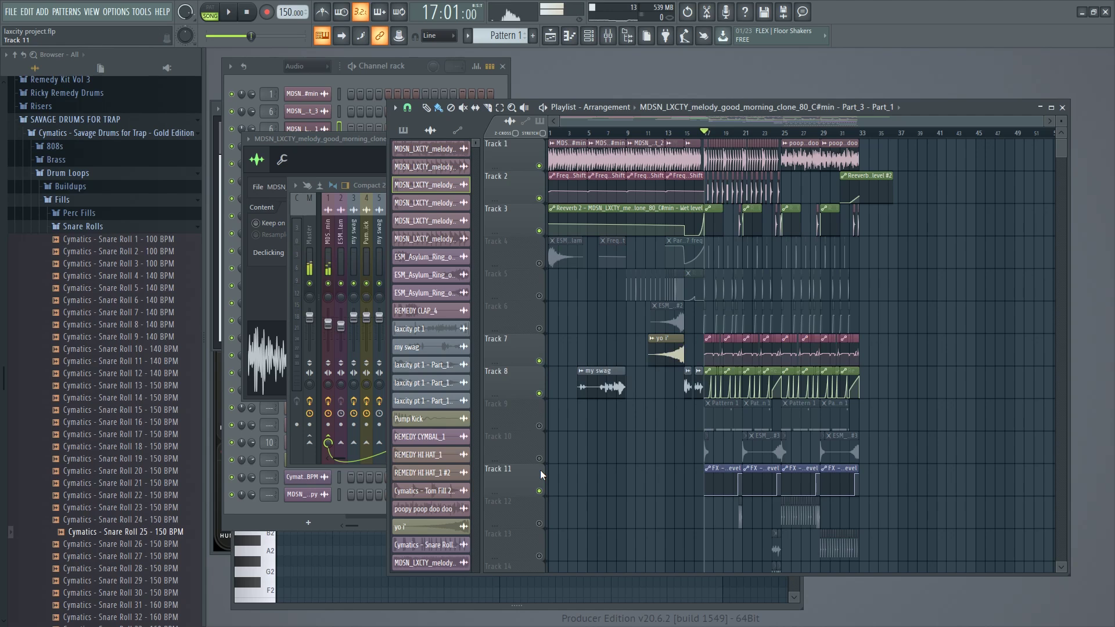
pyautogui.press('space')
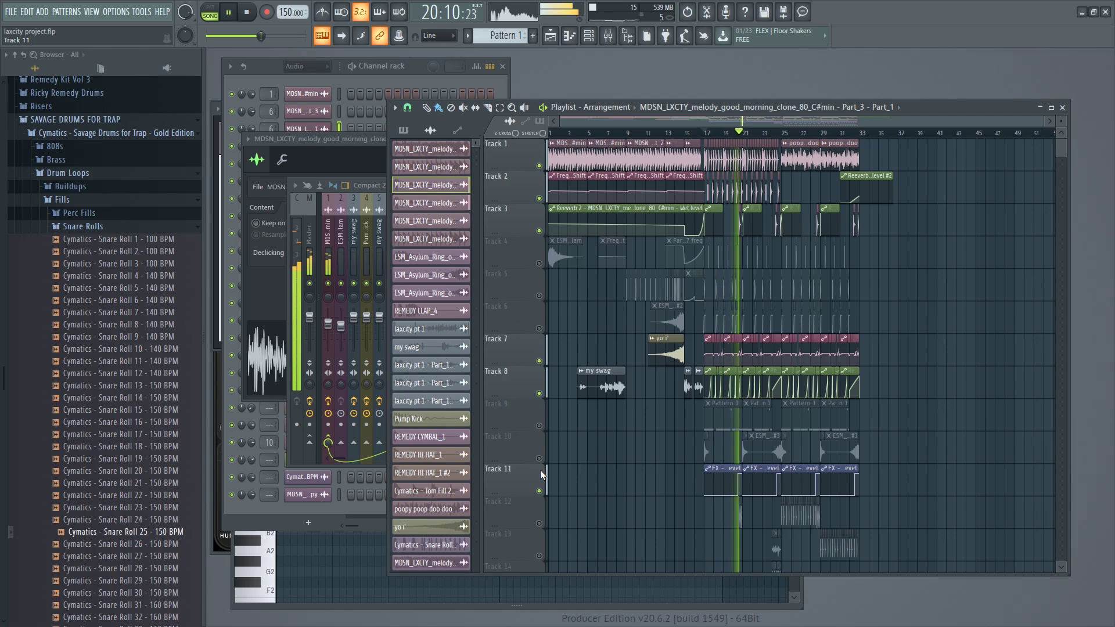
pyautogui.press('space')
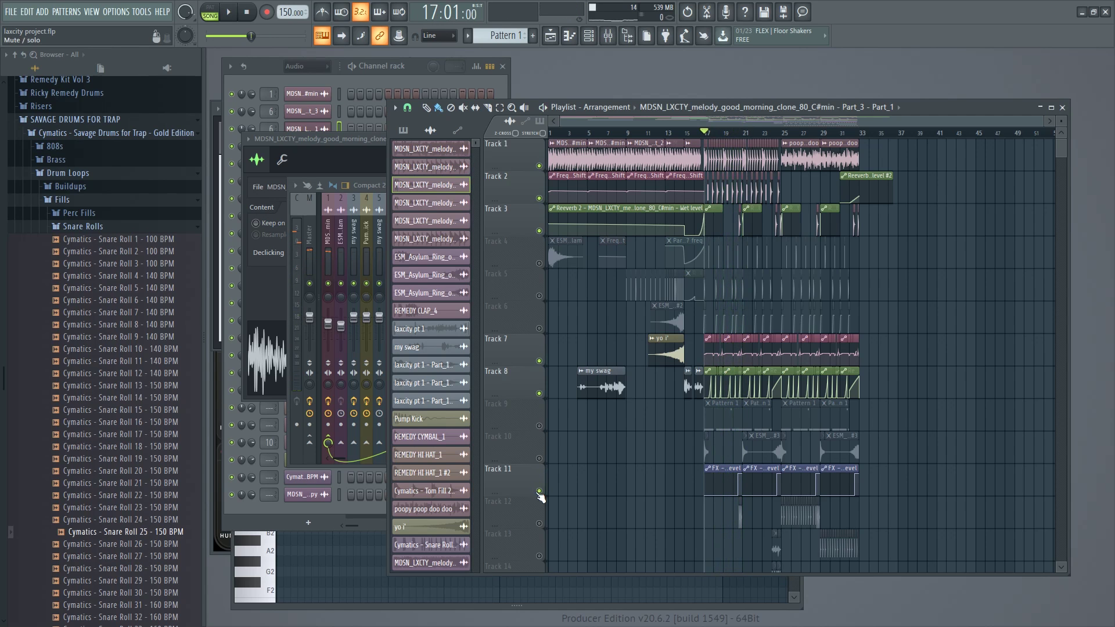